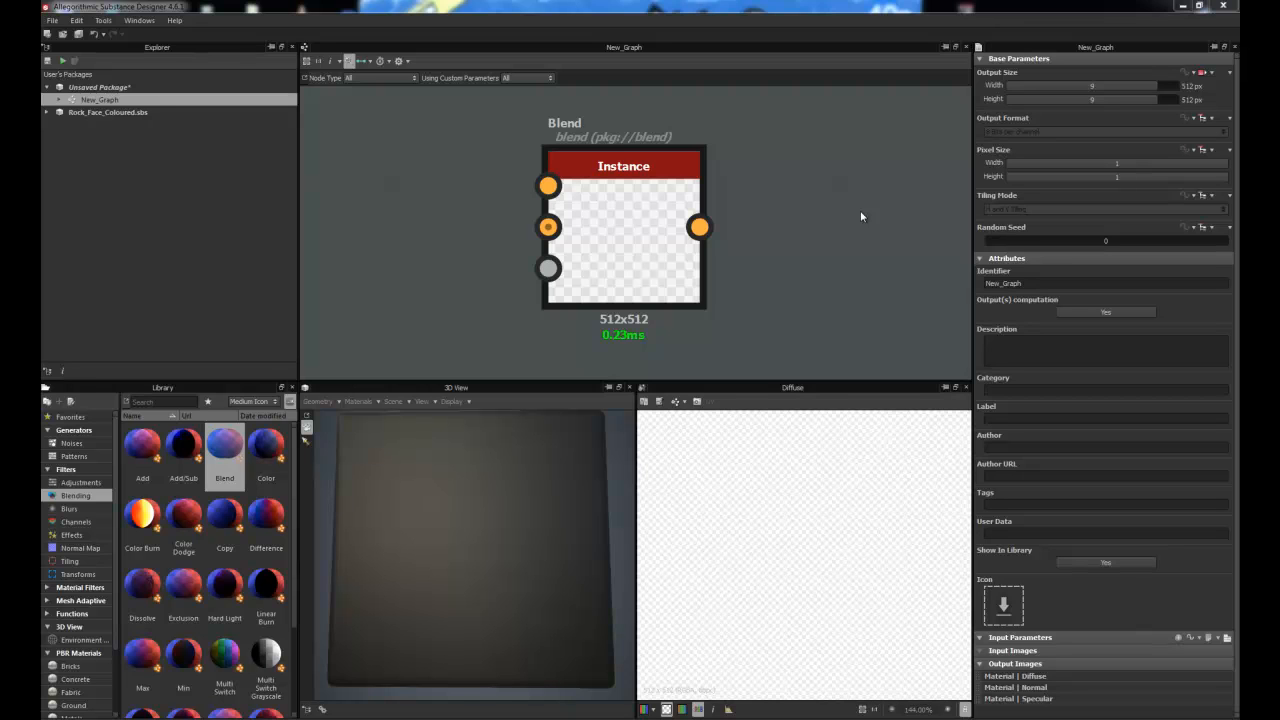
Examine the Blend node's inputs and parameters, and where Blend is offered among the nodes that can be added.
left_click(627, 241)
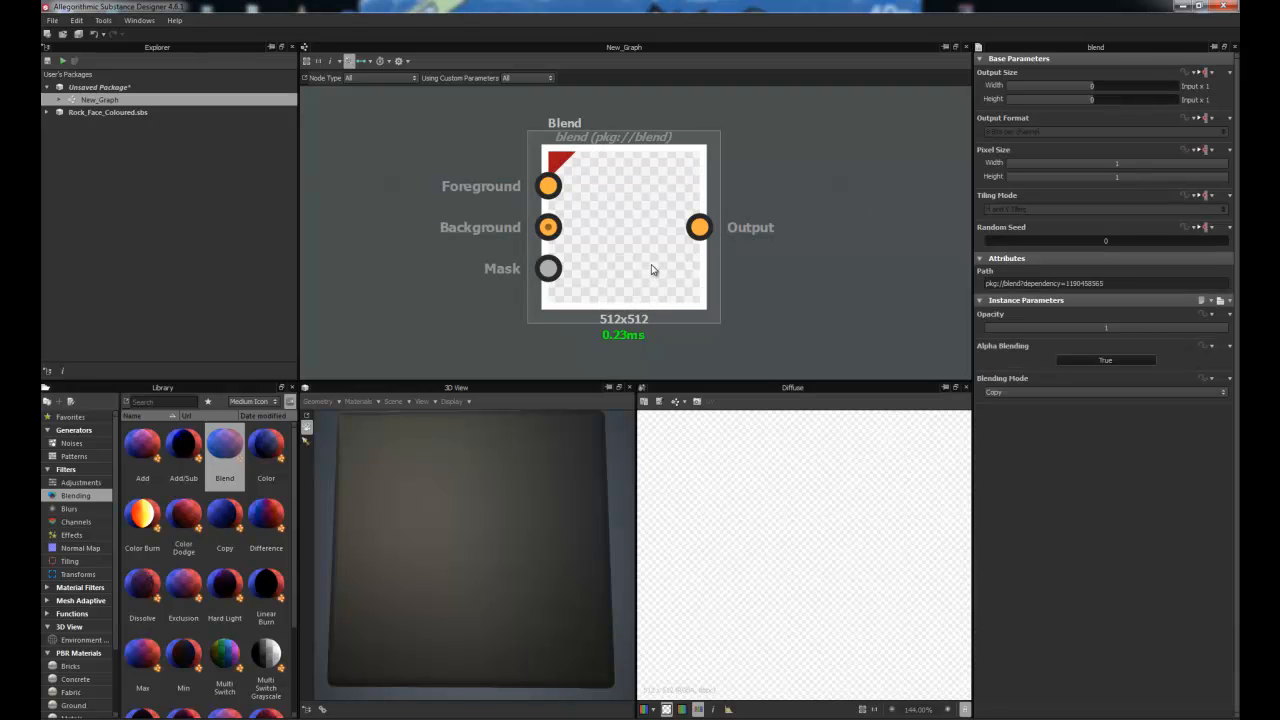
scroll(643, 256, "down", 2)
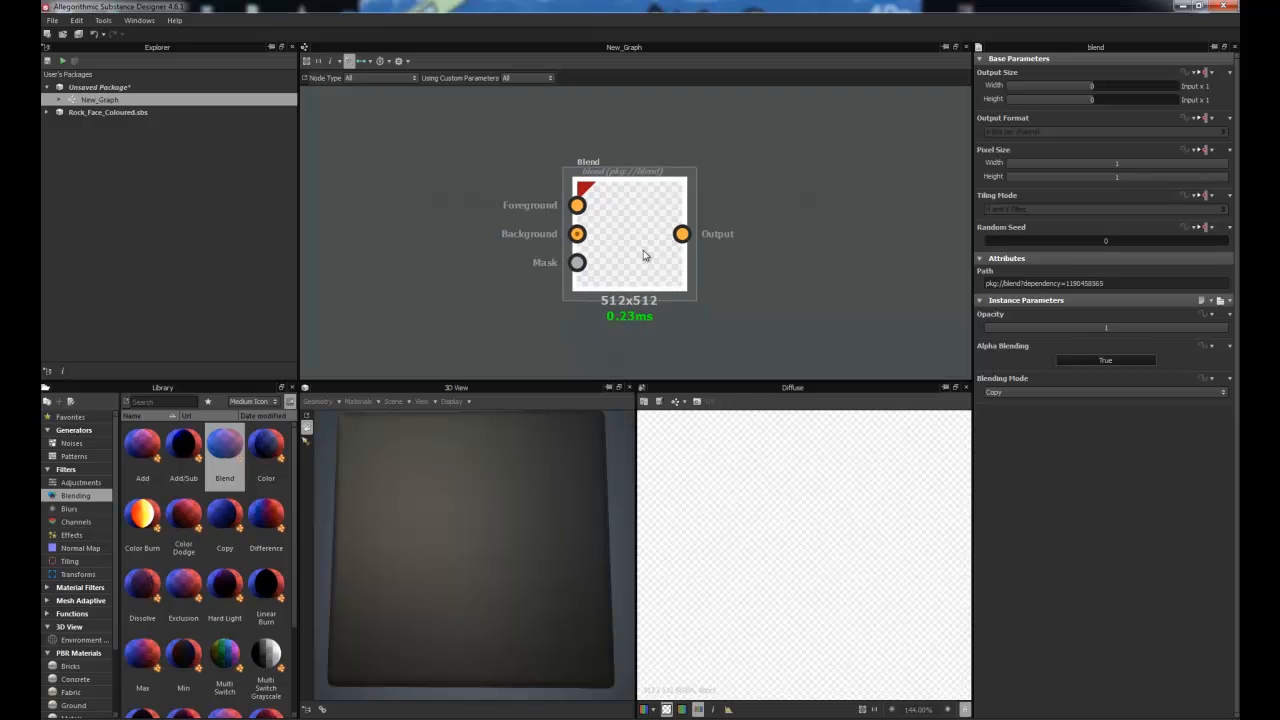
mouse_move(643, 257)
left_mouse_down()
mouse_move(636, 241)
mouse_move(646, 246)
left_mouse_up()
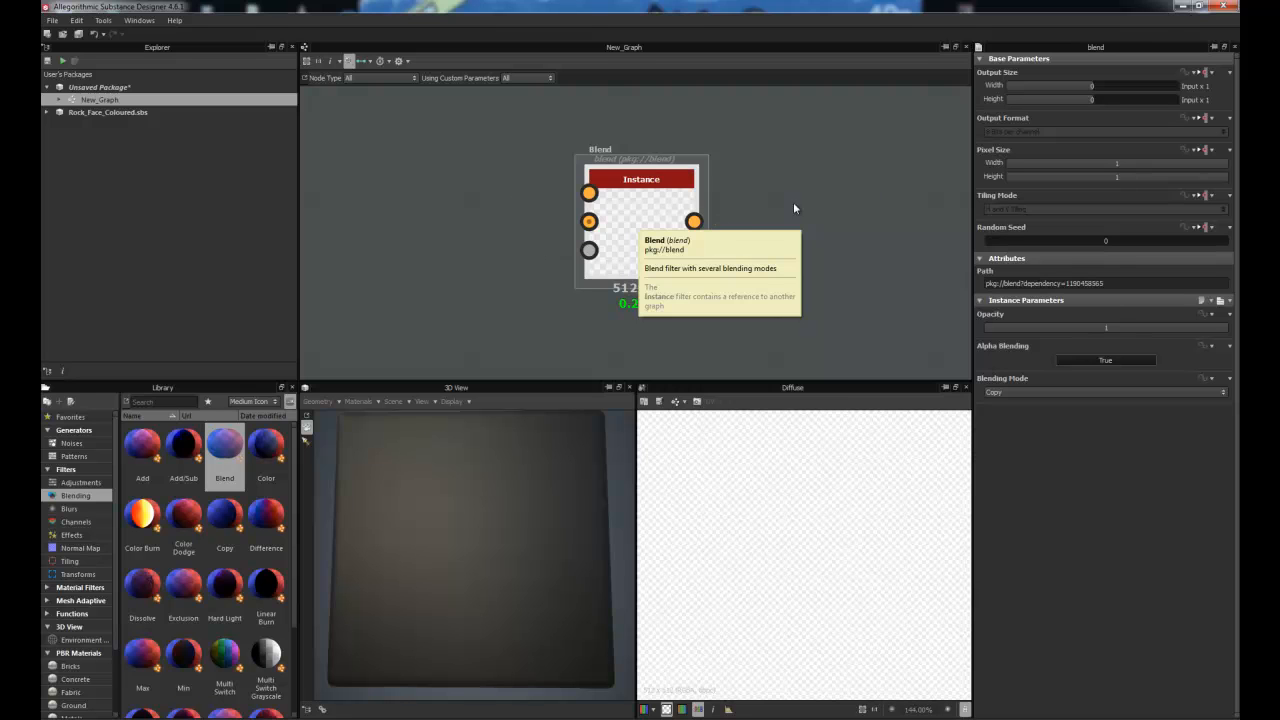
left_click(74, 498)
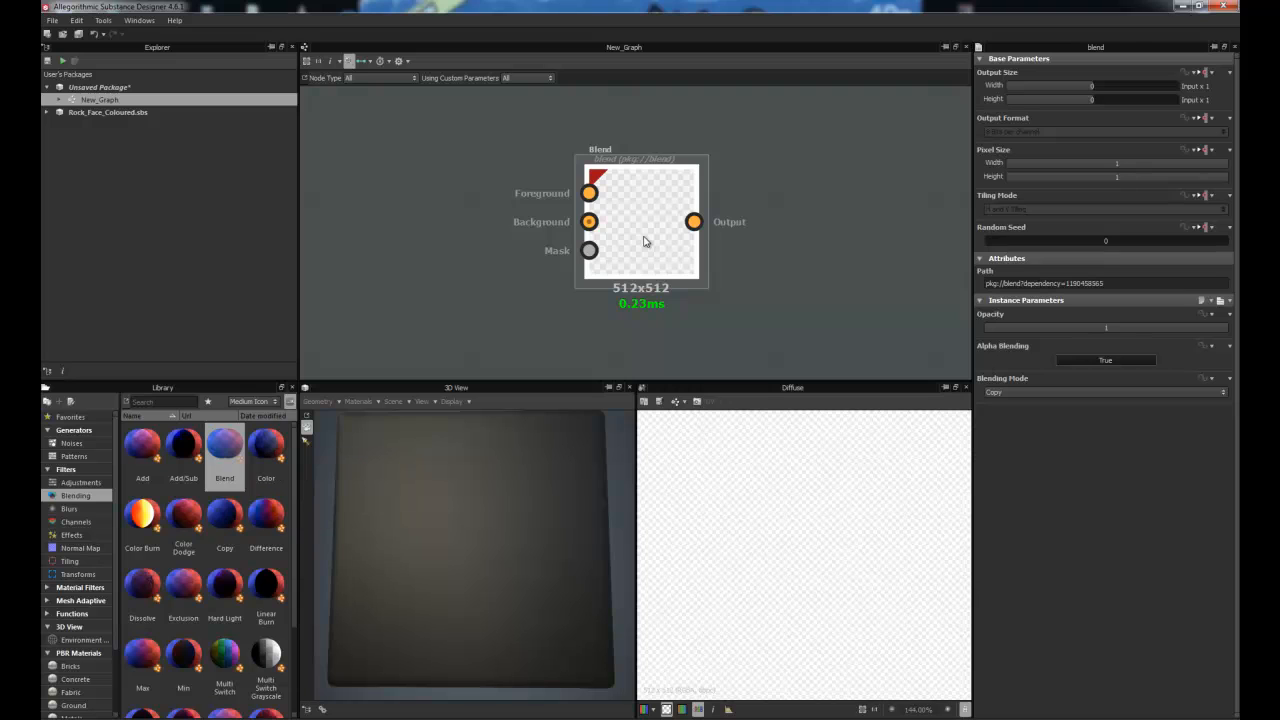
right_click(790, 235)
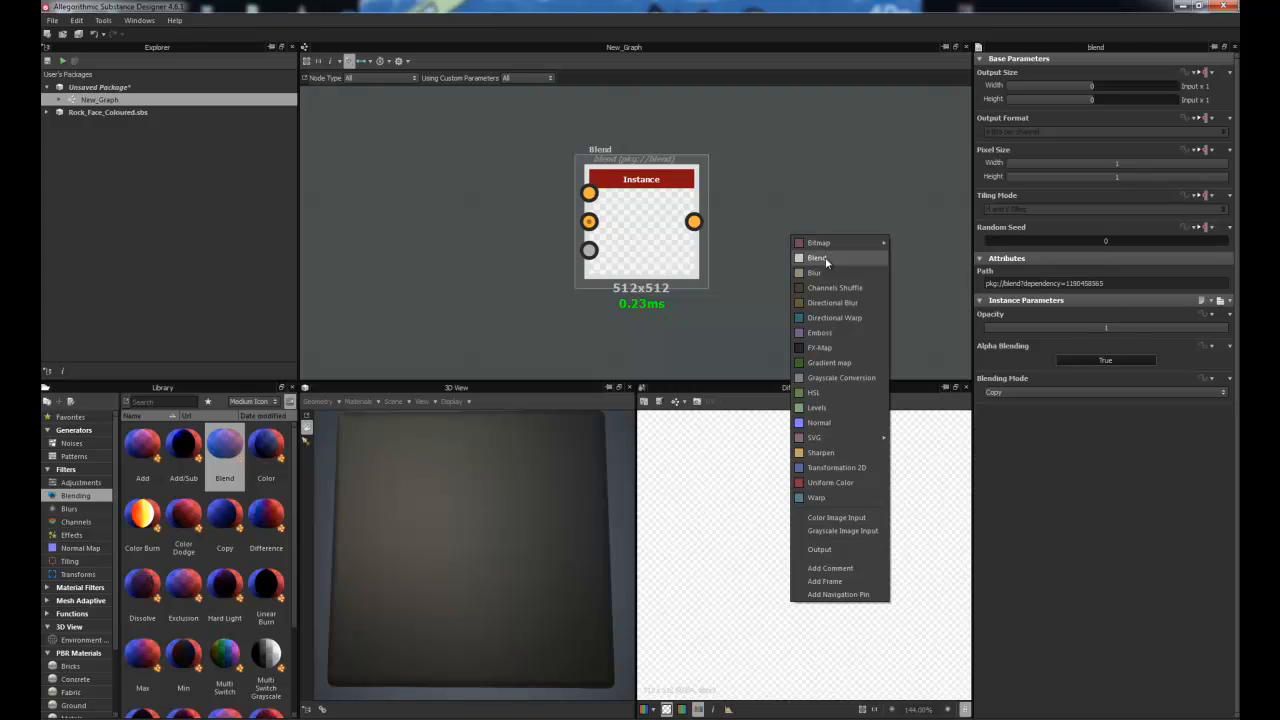
left_click(763, 205)
Move the Uniform Color and Brick Lumpy nodes nearer to the Blend node and preview Brick Lumpy in the 2D view.
scroll(477, 252, "down", 2)
middle_click_drag(456, 255, 604, 270)
scroll(624, 236, "down", 2)
scroll(653, 228, "down", 1)
left_click_drag(395, 140, 585, 171)
left_click_drag(383, 244, 572, 283)
double_click(573, 283)
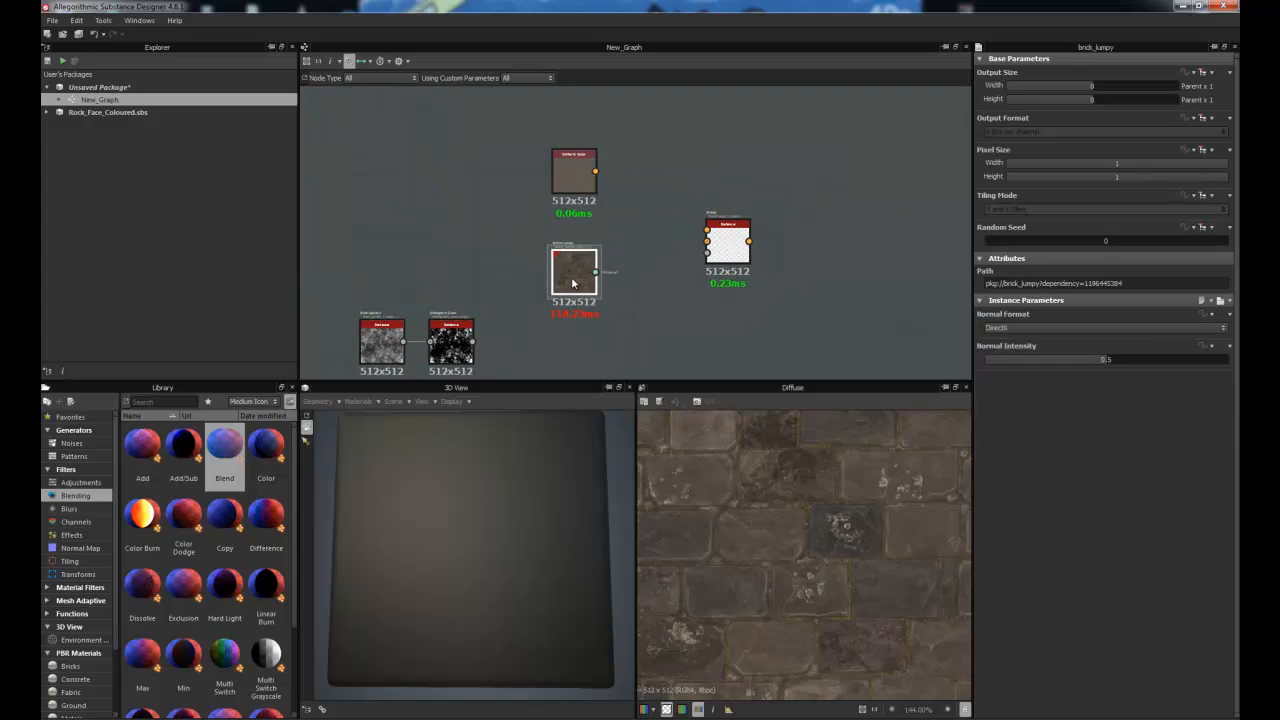
Expand Brick Lumpy into its separate outputs, link its Diffuse output to the Blend node's Background, and preview the blend.
scroll(599, 279, "up", 4)
scroll(662, 248, "down", 2)
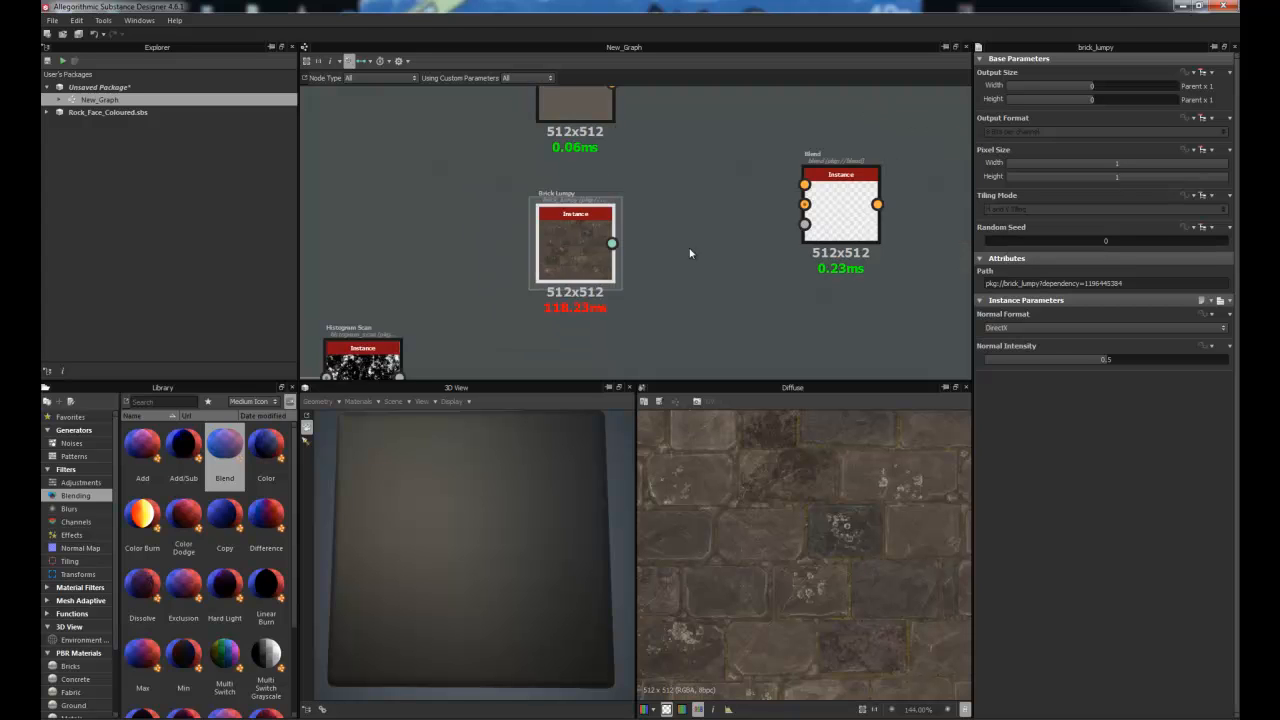
middle_click_drag(711, 248, 641, 260)
scroll(641, 260, "up", 1)
key("2")
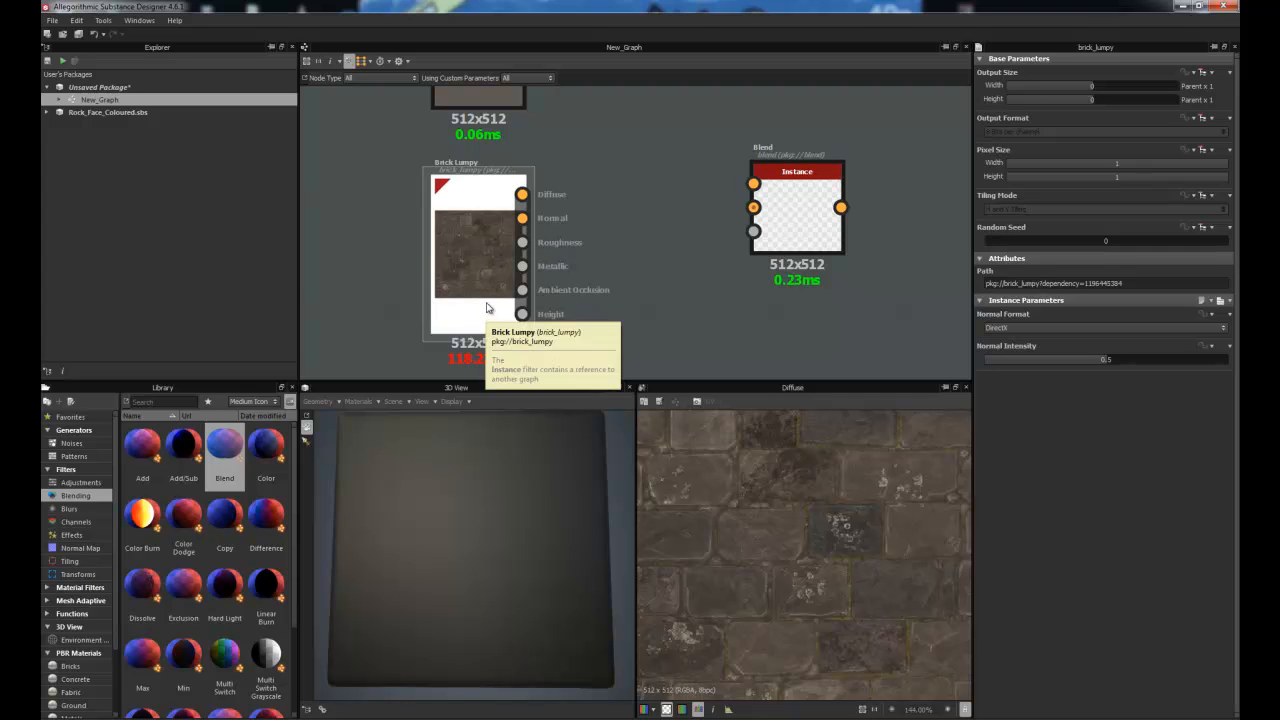
left_click_drag(783, 202, 794, 203)
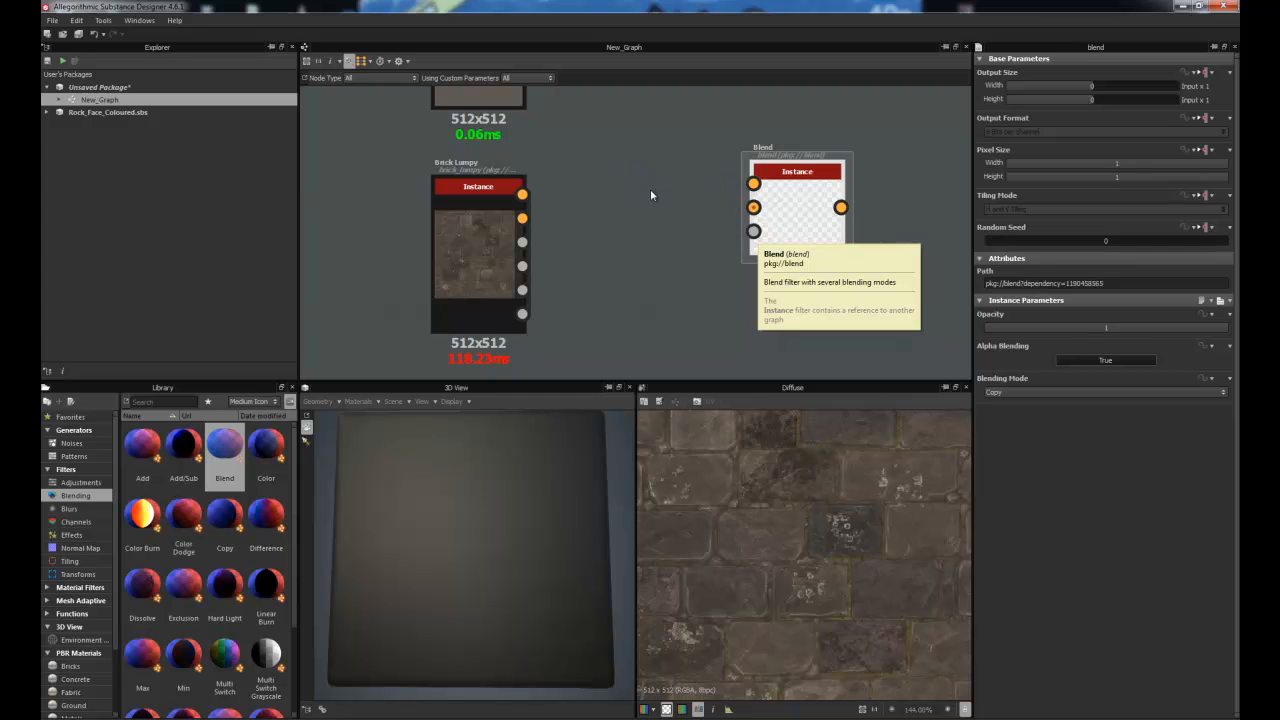
left_click_drag(753, 208, 523, 196)
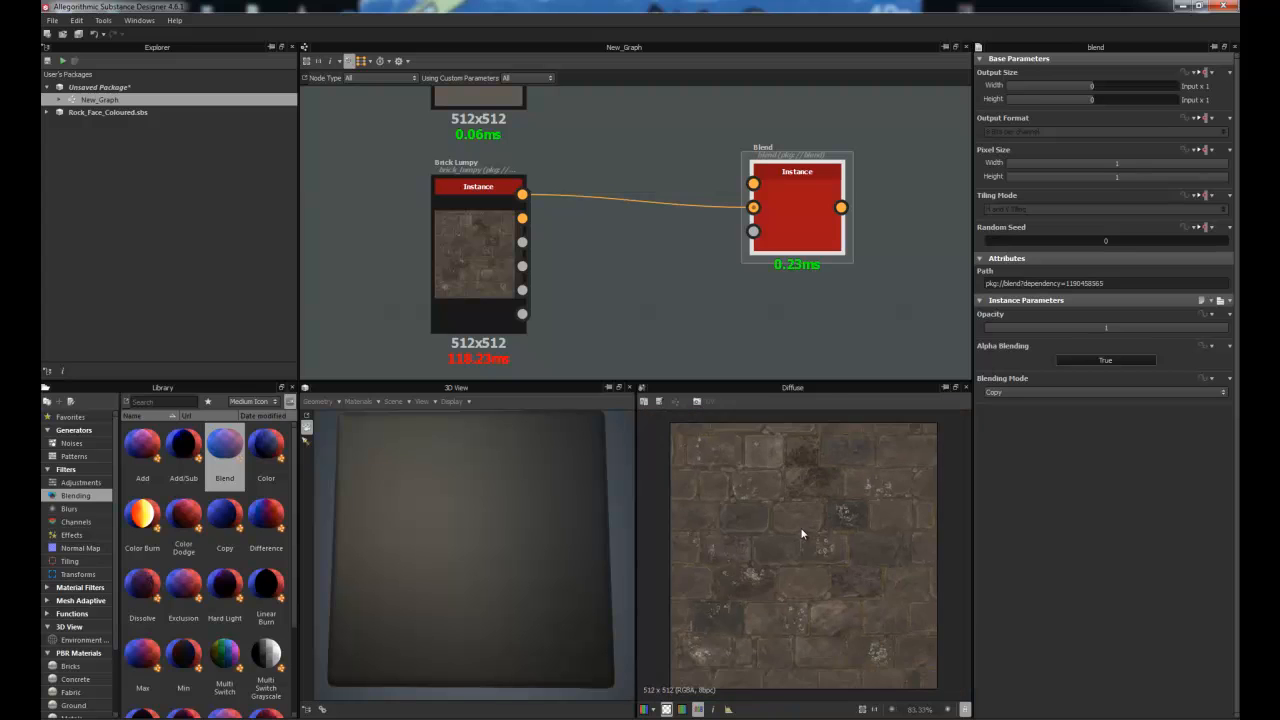
double_click(797, 215)
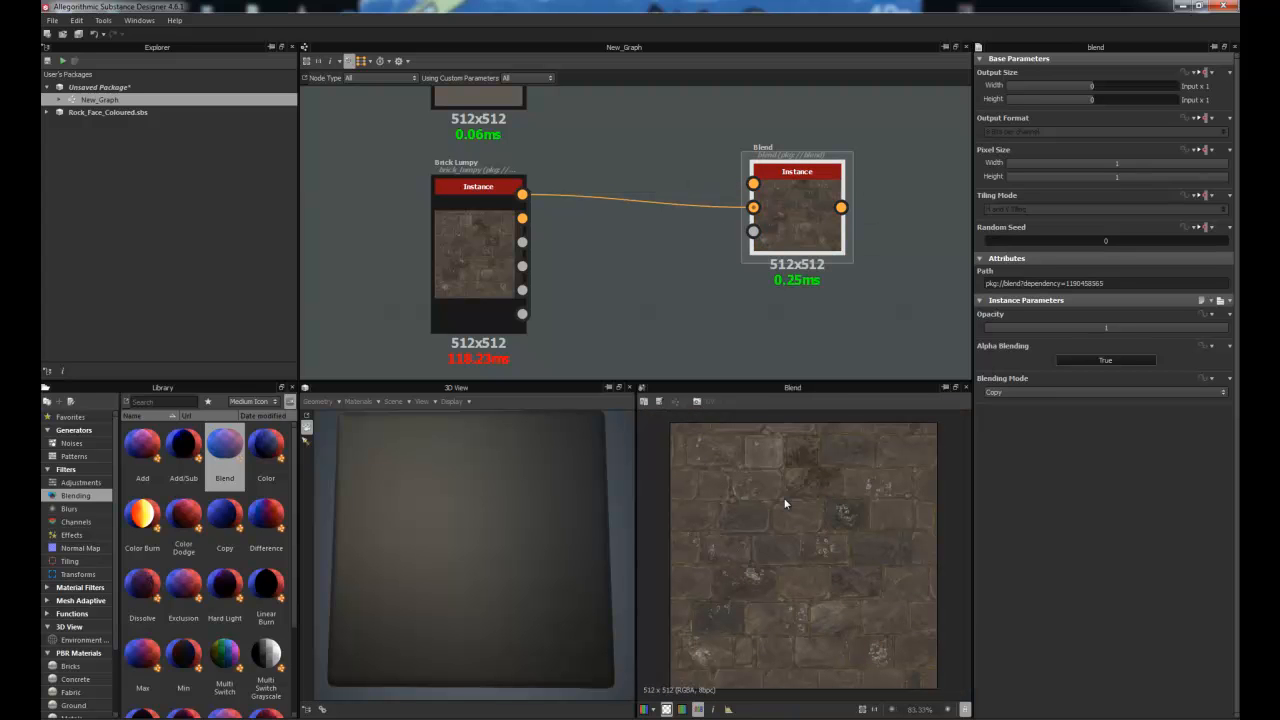
Change the output color of the Uniform Color node to a saturated olive yellow.
middle_click_drag(632, 246, 617, 288)
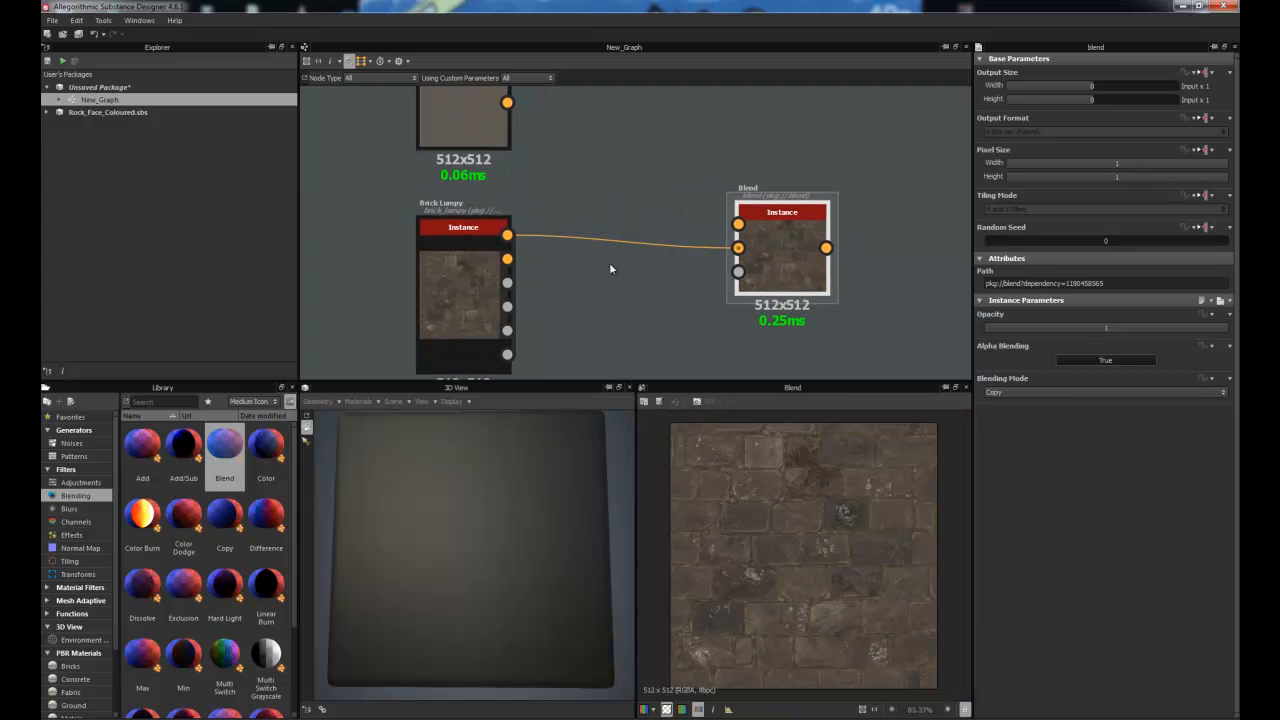
scroll(470, 130, "down", 1)
double_click(479, 135)
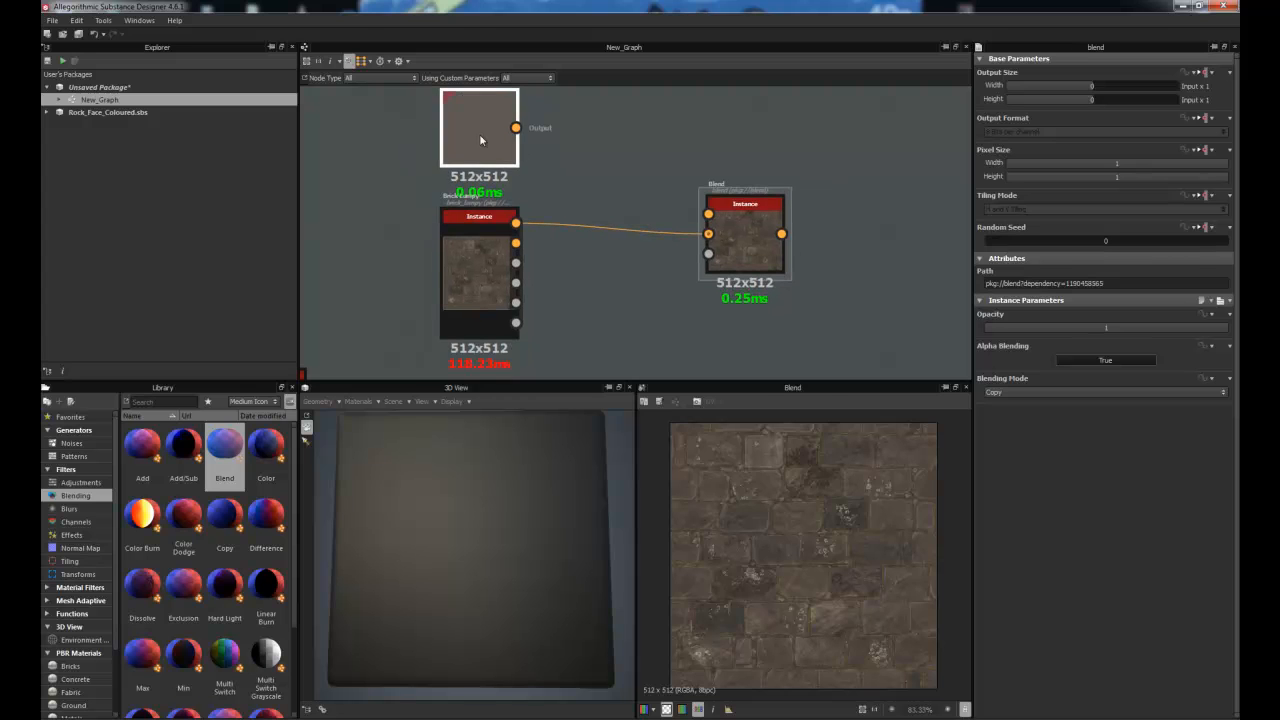
scroll(530, 200, "down", 1)
right_click(680, 143)
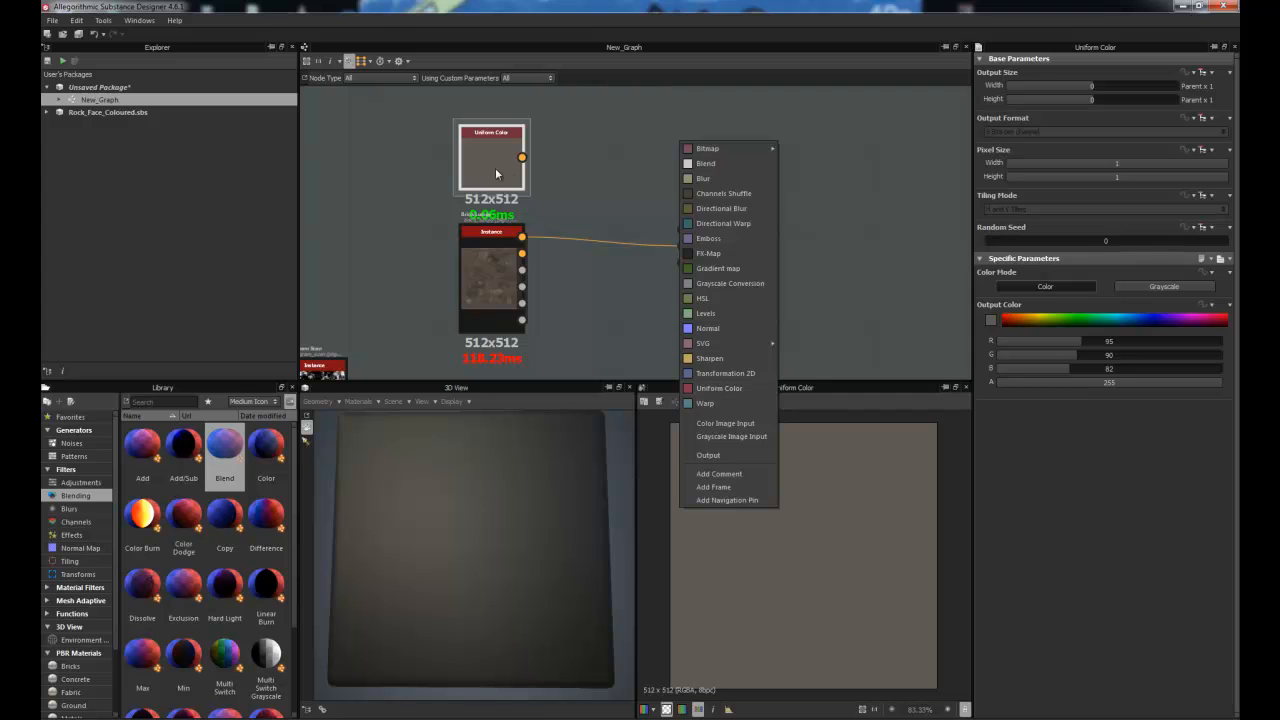
left_click(705, 163)
left_click(1032, 319)
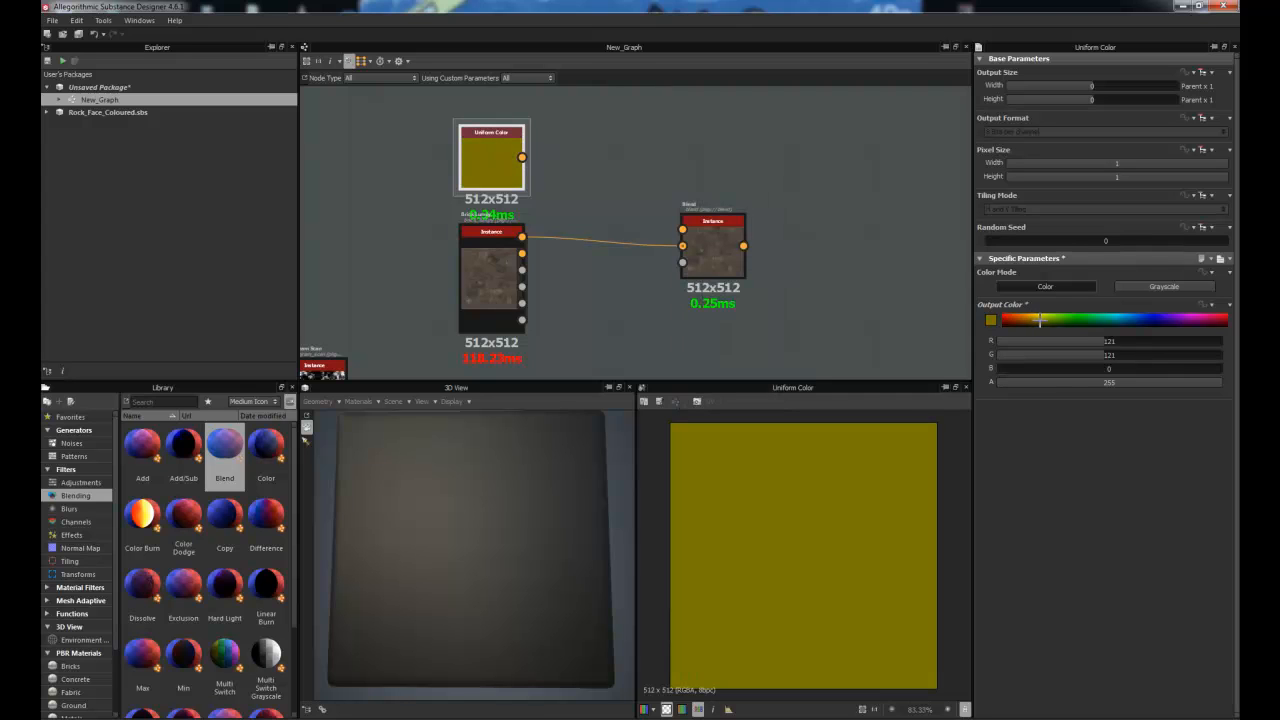
left_click(1041, 319)
left_click_drag(1041, 319, 1044, 319)
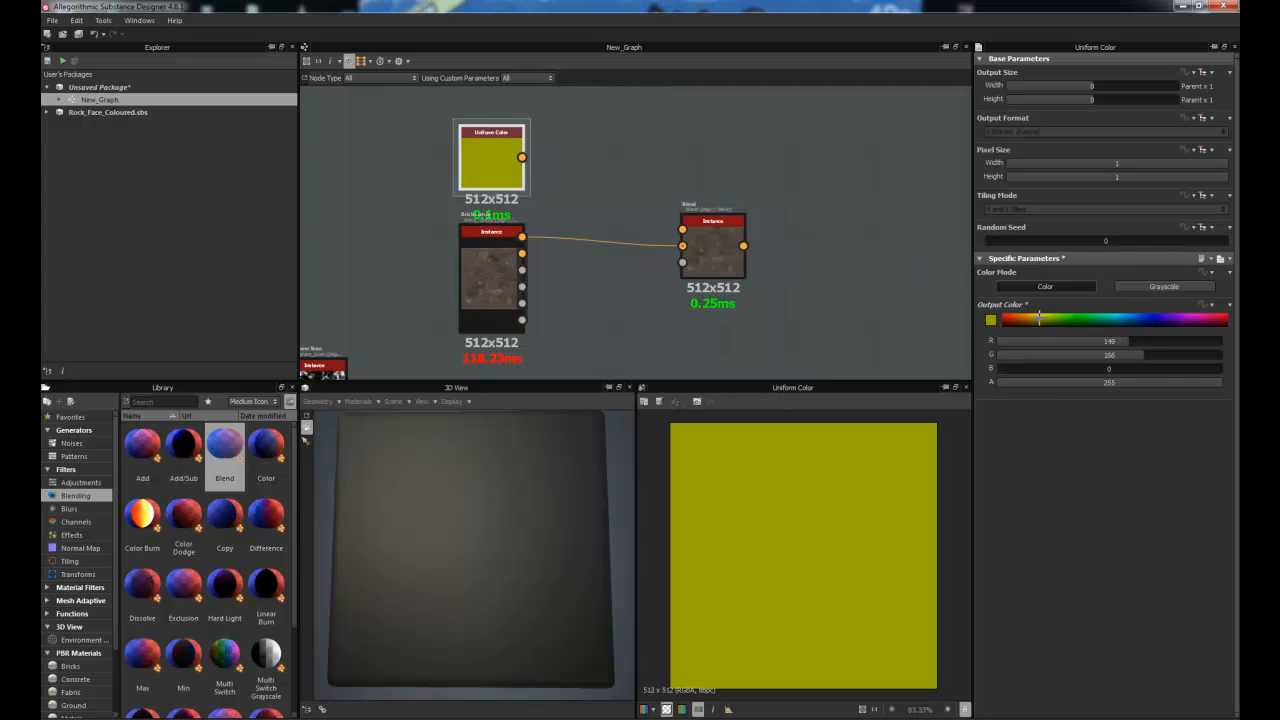
Connect the Uniform Color output to the Blend node's Foreground input and preview the blend.
left_click_drag(500, 176, 673, 241)
double_click(711, 271)
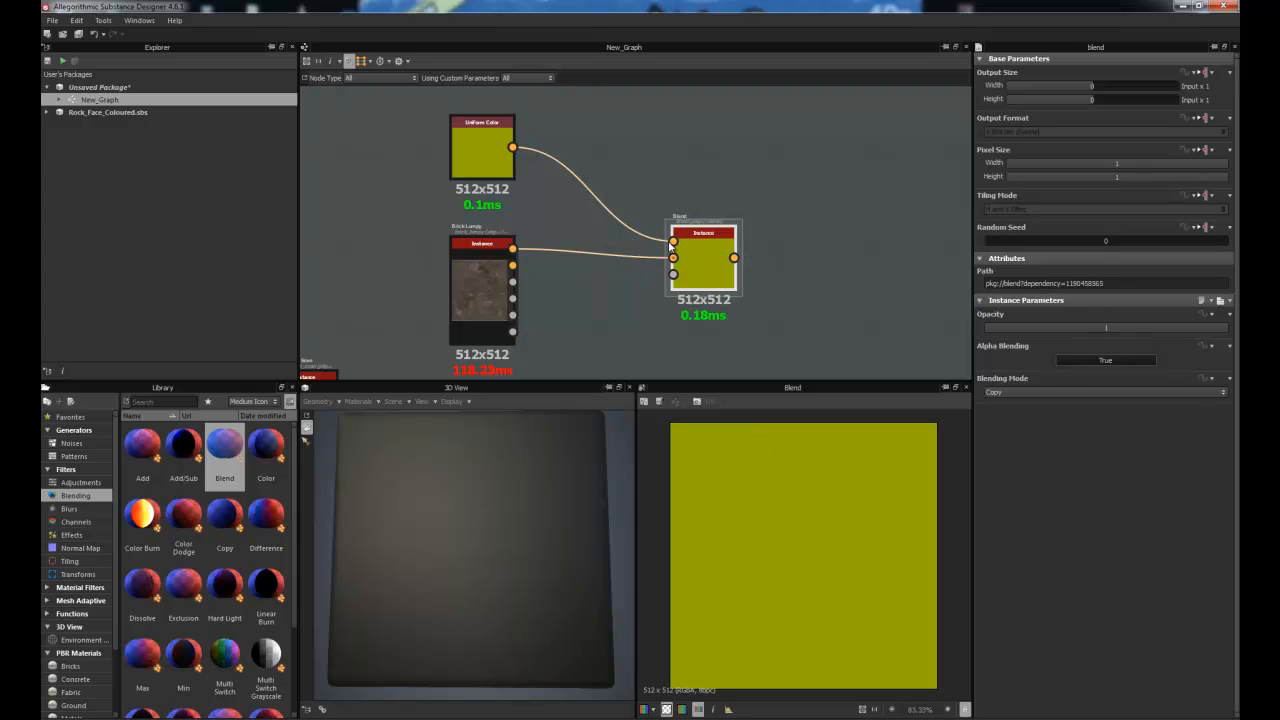
scroll(676, 242, "up", 1)
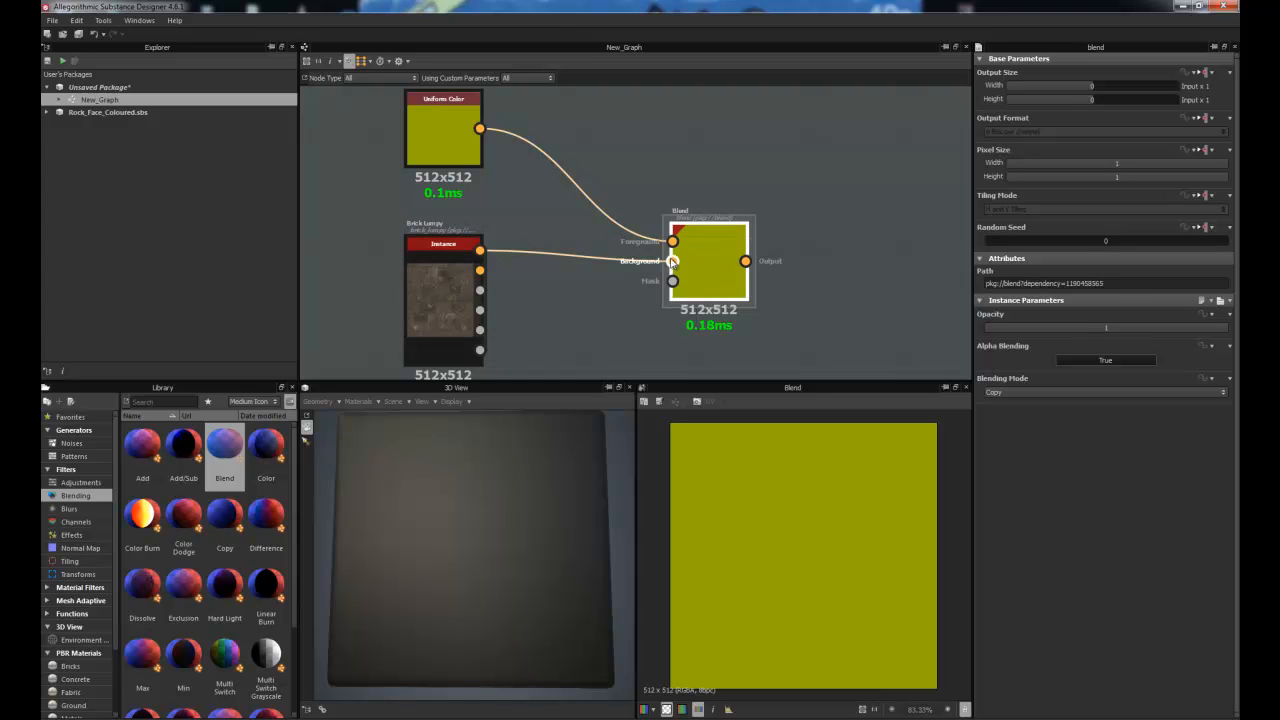
Delete the link between BnW Spots 1 and Histogram Scan and move BnW Spots 1 near the Blend node.
middle_click_drag(672, 266, 662, 200)
scroll(660, 203, "down", 2)
middle_click_drag(468, 293, 557, 244)
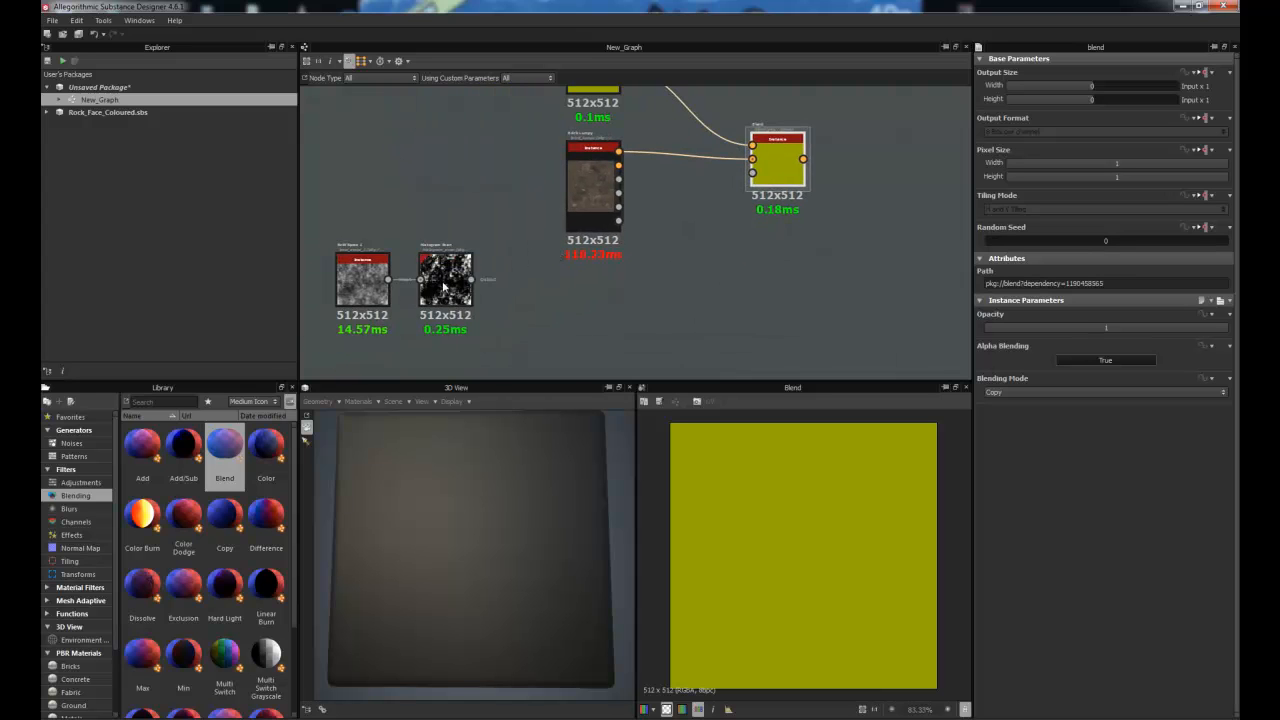
left_click_drag(438, 265, 438, 366)
left_click(403, 309)
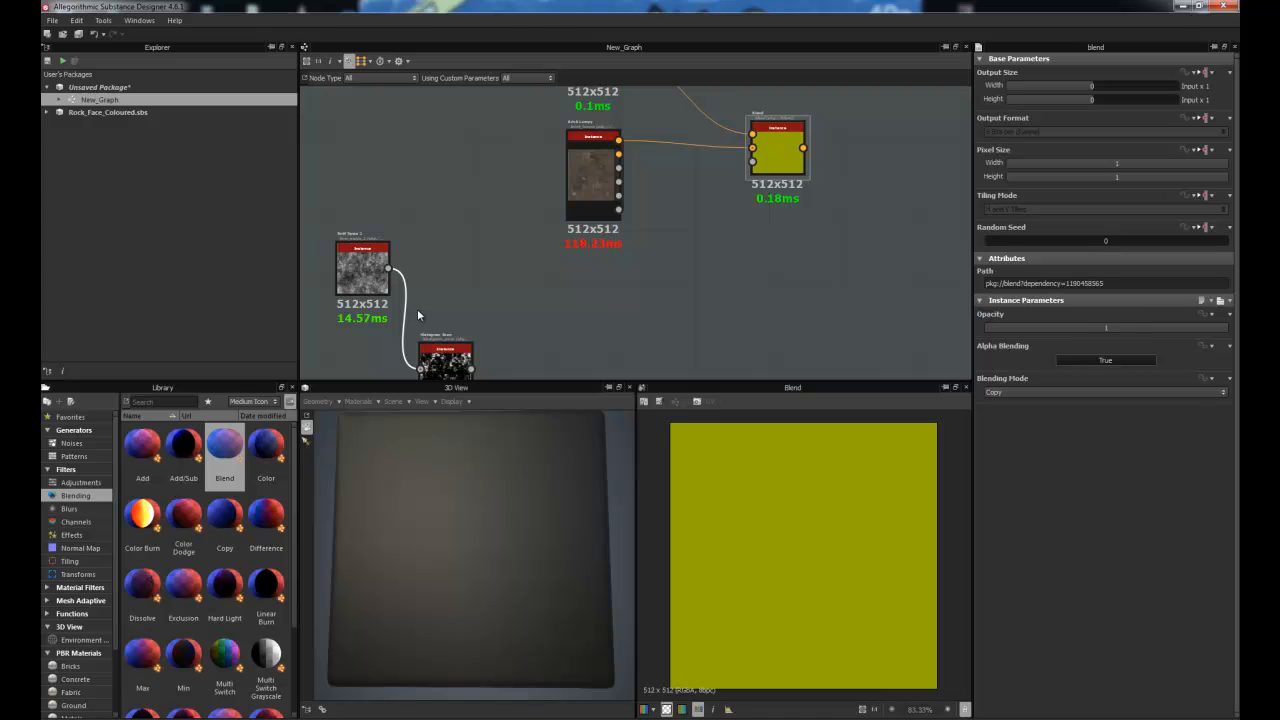
key("Delete")
left_click_drag(371, 268, 658, 258)
Connect the BnW Spots 1 output to the Blend node's Mask input and place the noise node below the Blend.
scroll(662, 258, "up", 5)
middle_click_drag(677, 260, 602, 281)
scroll(602, 281, "down", 2)
left_click(71, 443)
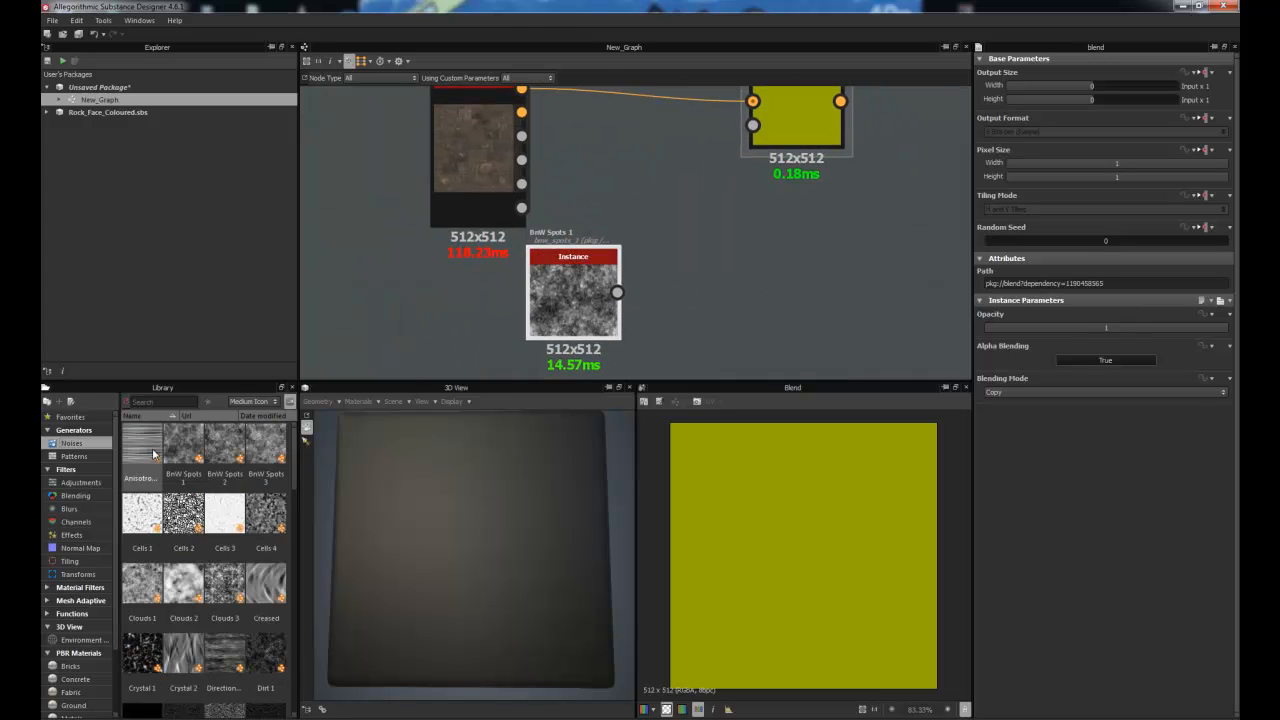
left_click_drag(604, 252, 651, 185)
left_click_drag(711, 226, 768, 124)
left_click_drag(668, 232, 652, 242)
scroll(735, 555, "up", 3)
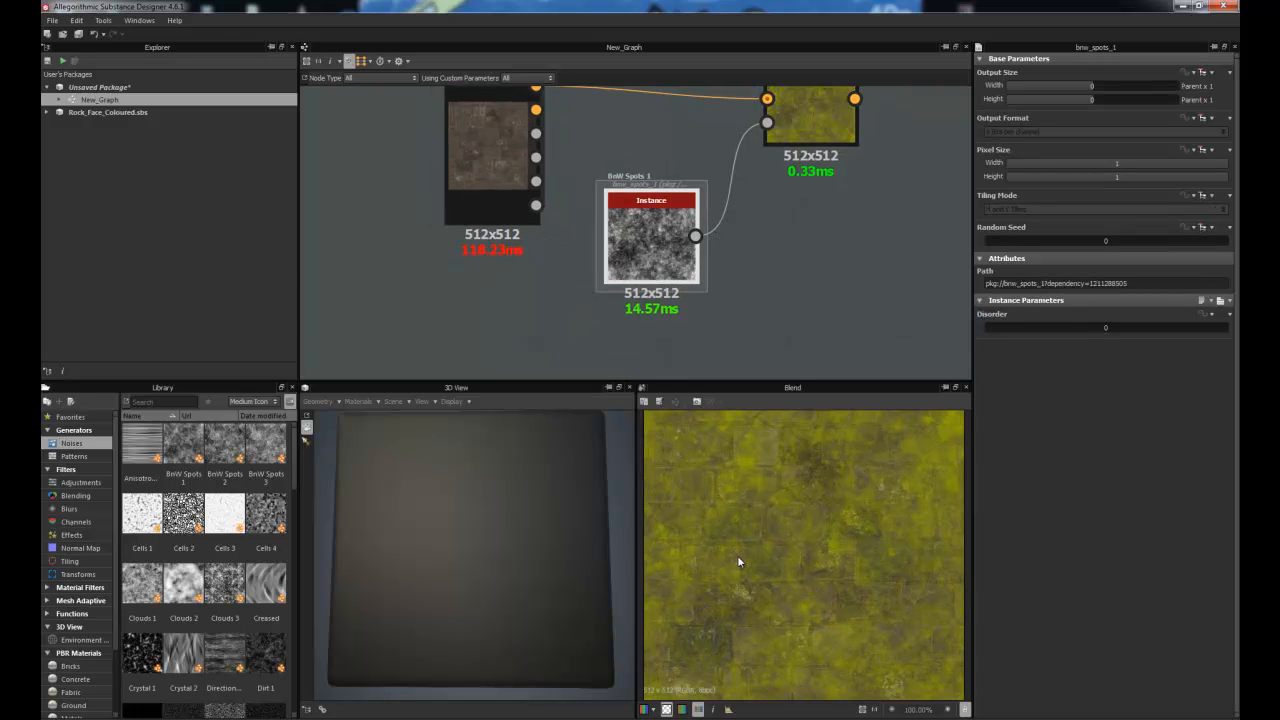
Examine how the BnW Spots 1 mask mixes the yellow color over the Brick Lumpy diffuse.
middle_click_drag(600, 101, 595, 242)
middle_click_drag(681, 270, 650, 152)
scroll(630, 268, "up", 3)
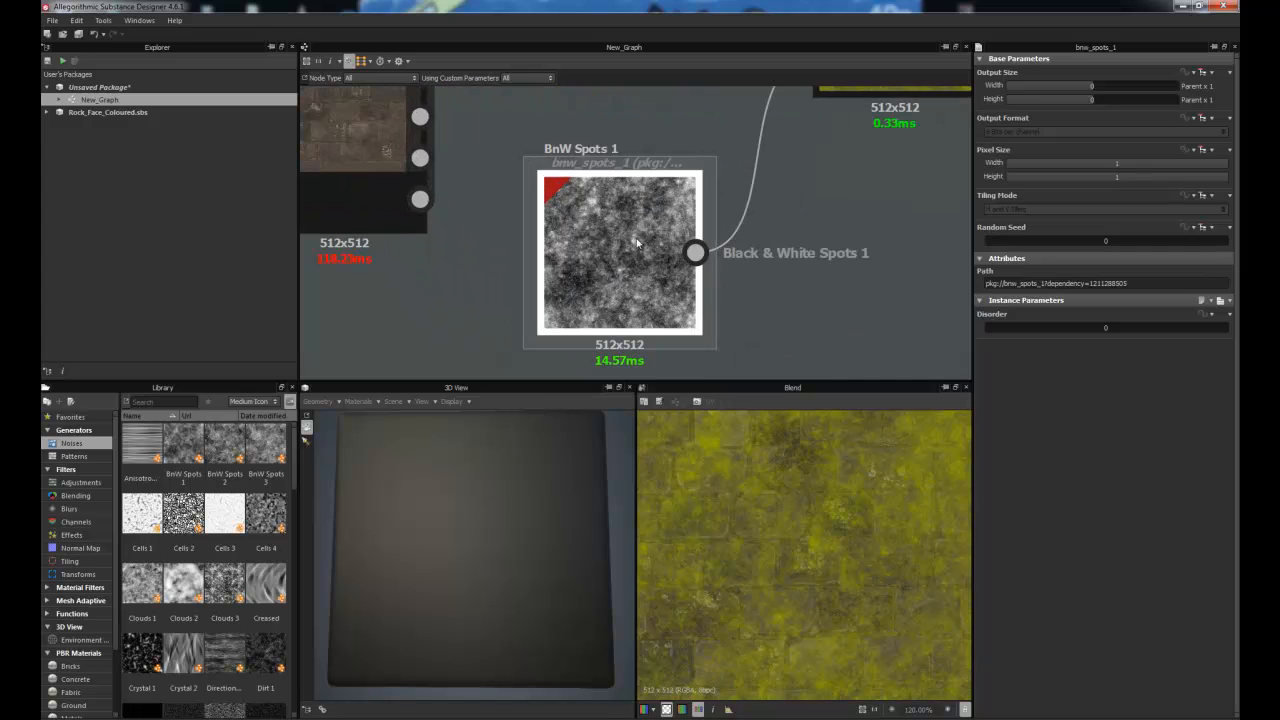
scroll(764, 238, "down", 2)
scroll(765, 238, "down", 2)
middle_click_drag(754, 243, 711, 330)
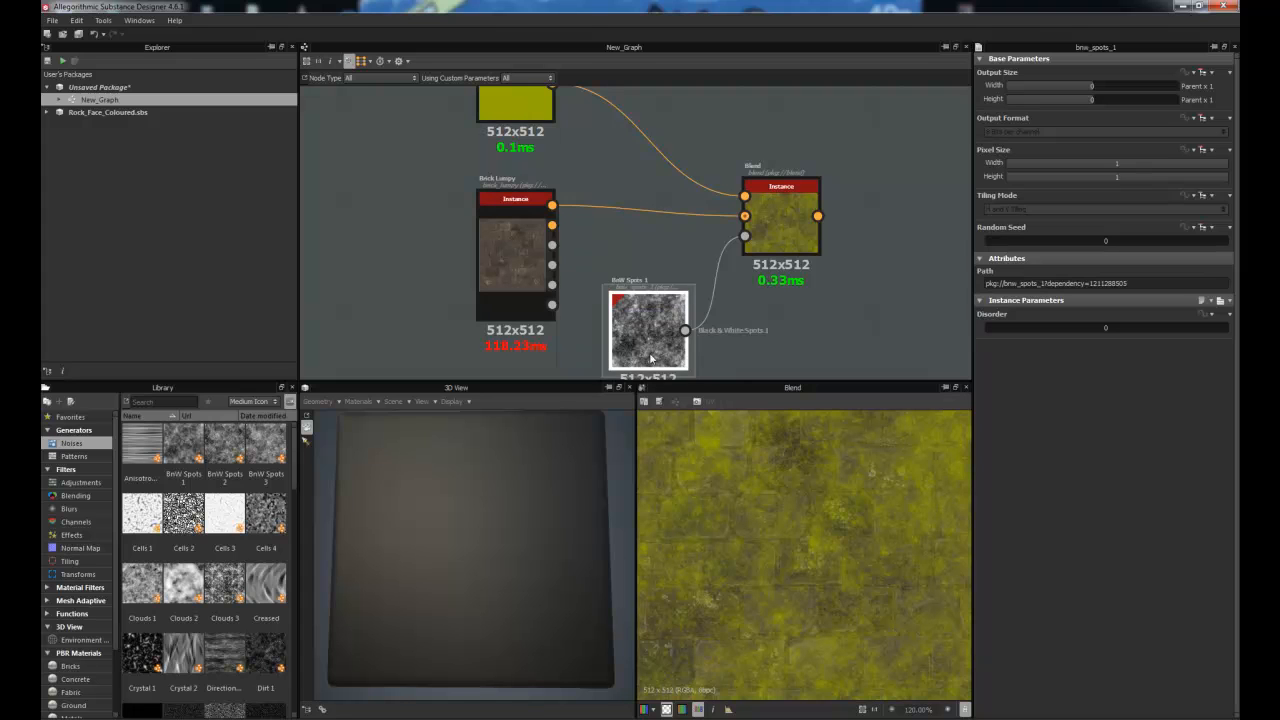
left_click_drag(648, 328, 648, 320)
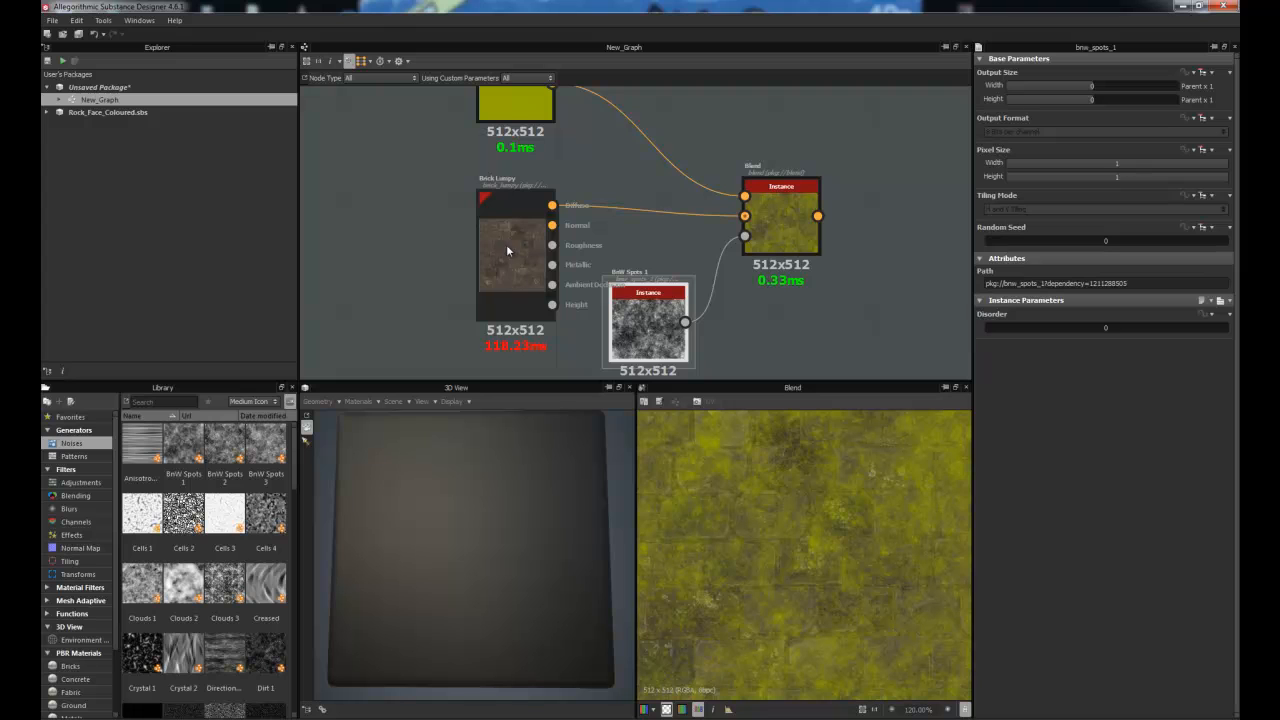
middle_click_drag(650, 315, 627, 307)
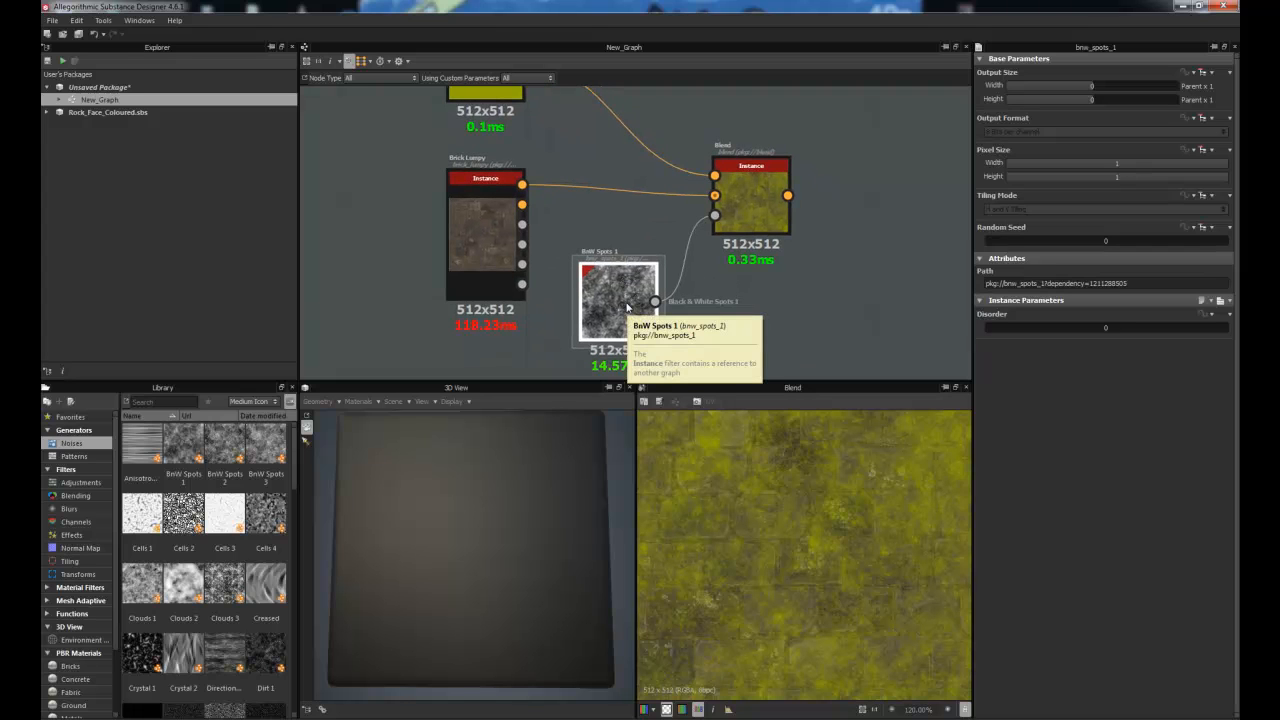
Try out the Blend node's opacity and alpha blending settings.
left_click(749, 212)
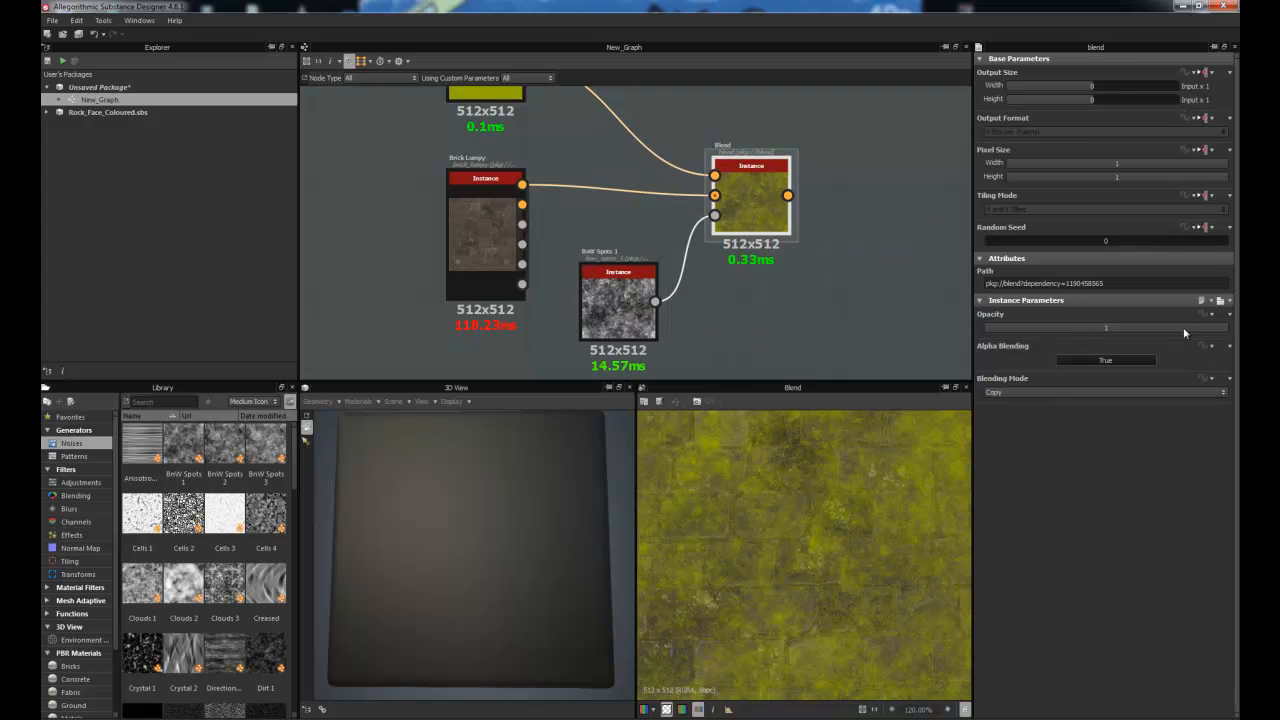
mouse_move(1213, 330)
left_mouse_down()
mouse_move(950, 333)
mouse_move(1213, 330)
left_mouse_up()
left_click(1110, 358)
left_click(1099, 361)
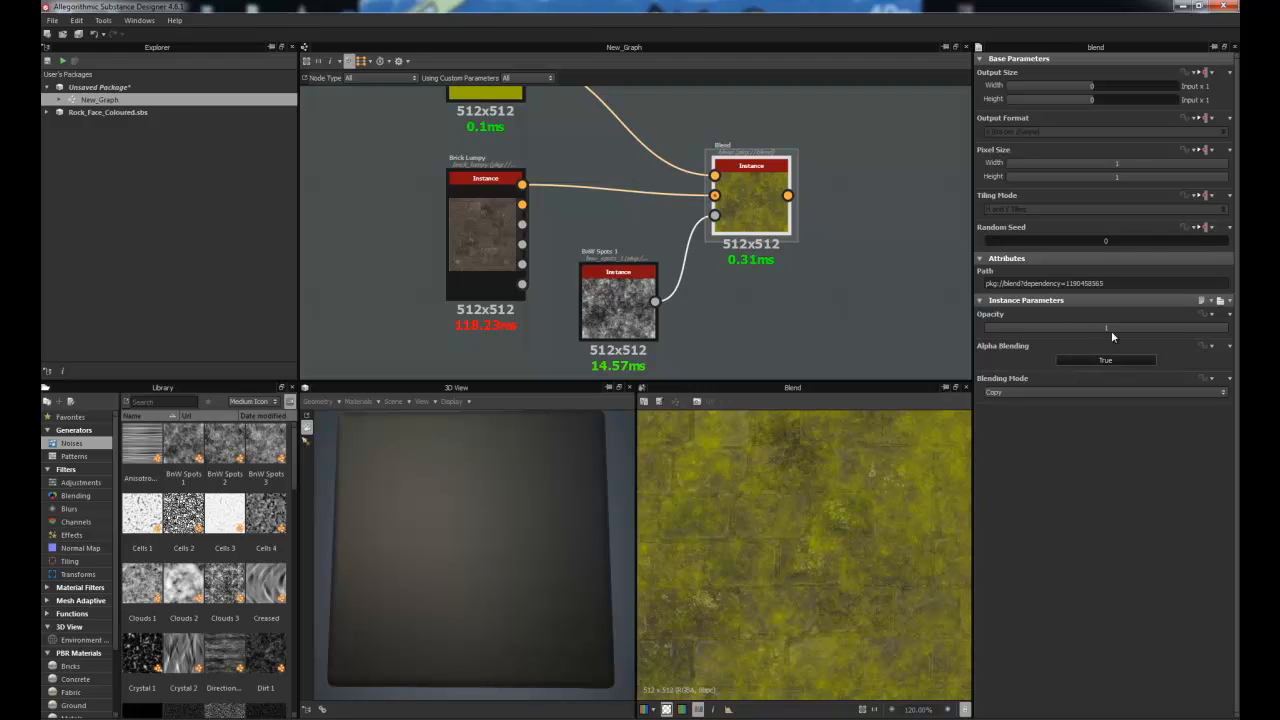
Try the Add blending mode on the Blend node and settle on Multiply.
left_click(1031, 395)
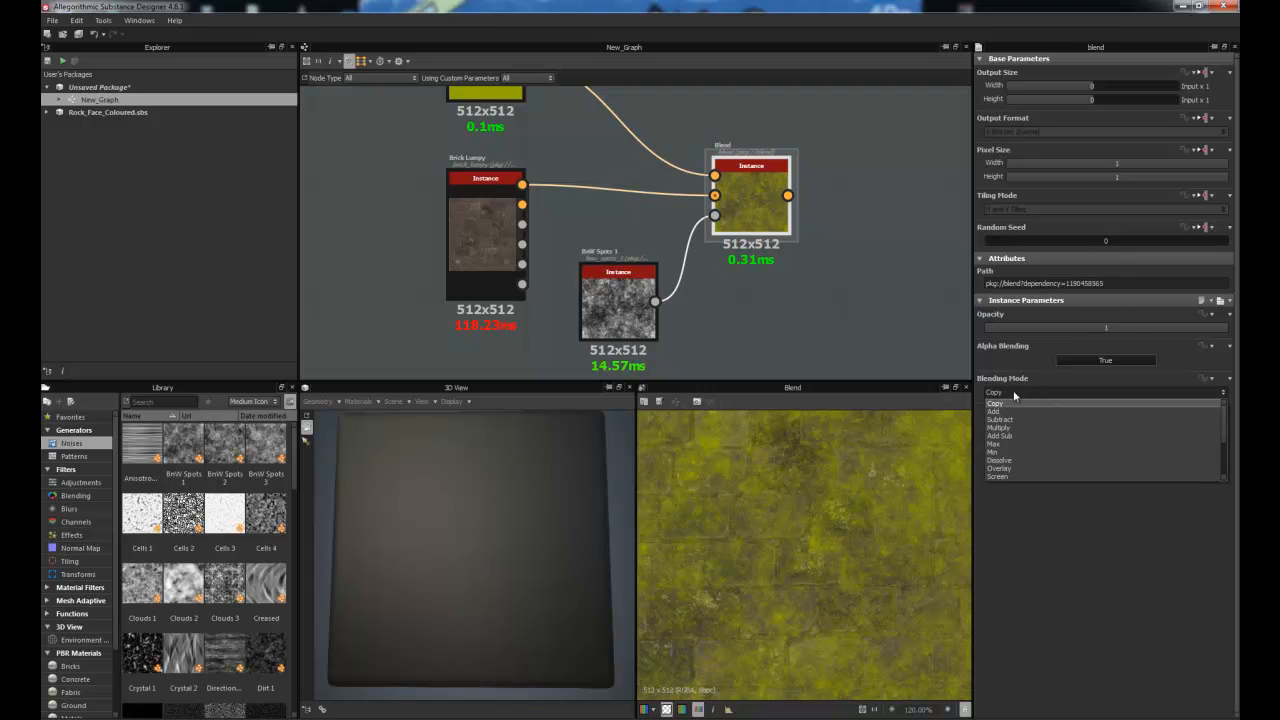
left_click(1010, 411)
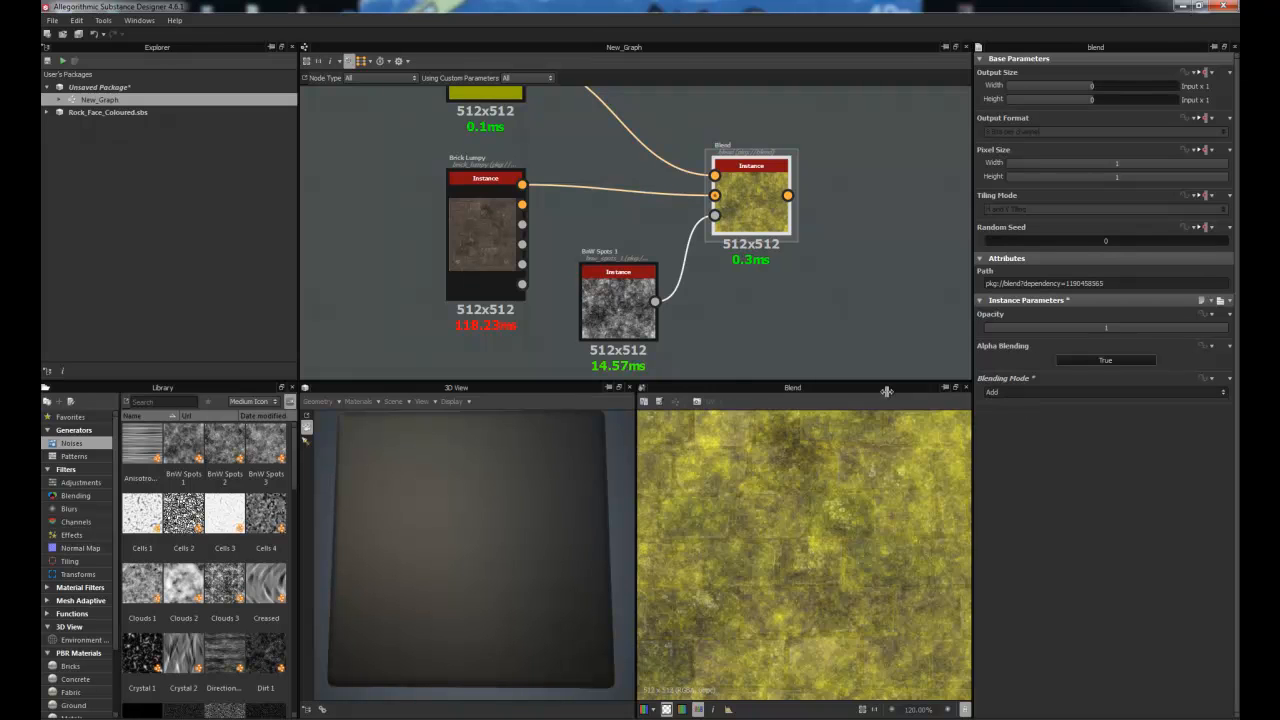
left_click(1026, 391)
left_click(1043, 413)
left_click(1012, 391)
left_click(1000, 420)
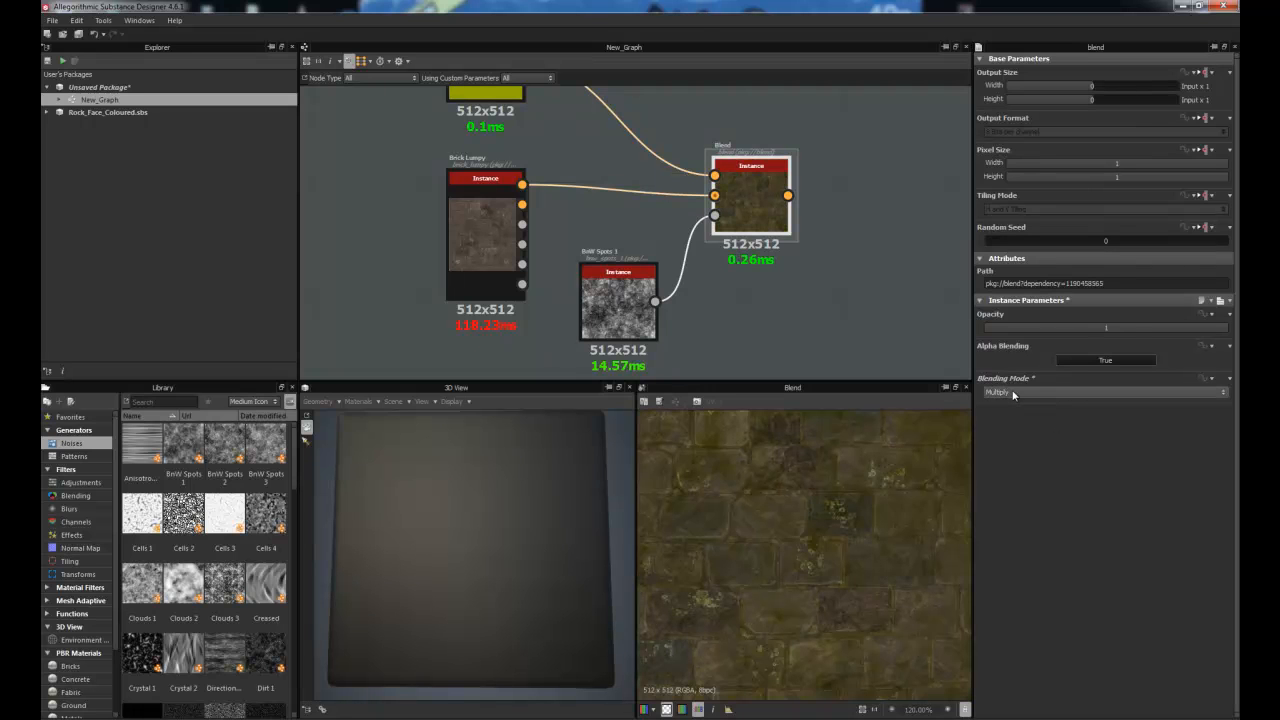
left_click(1010, 391)
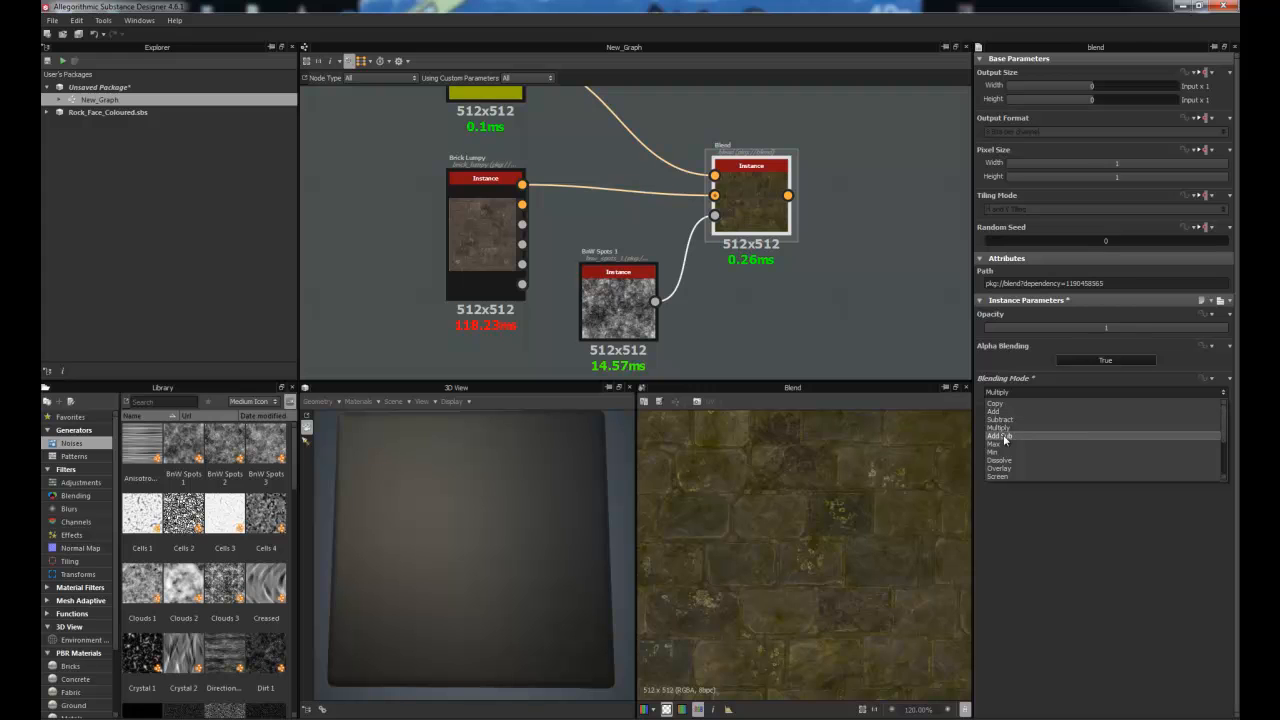
scroll(1032, 438, "down", 1)
scroll(1010, 450, "down", 1)
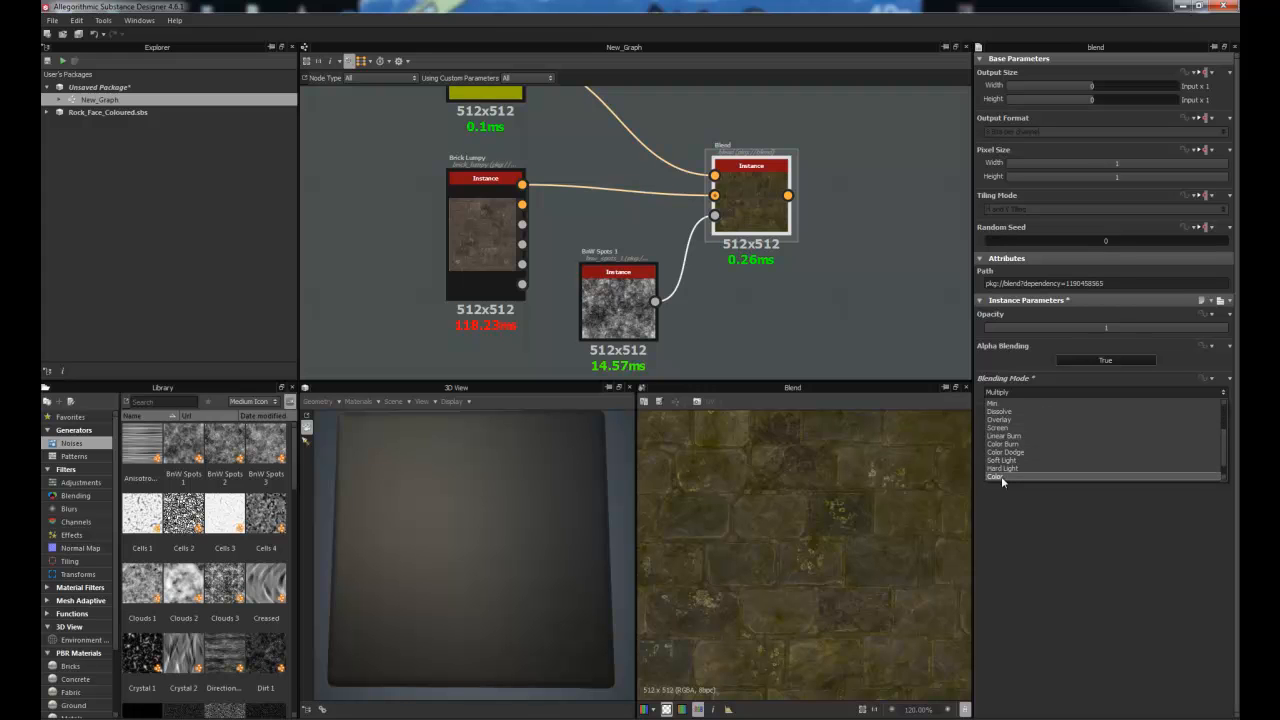
scroll(1005, 445, "up", 2)
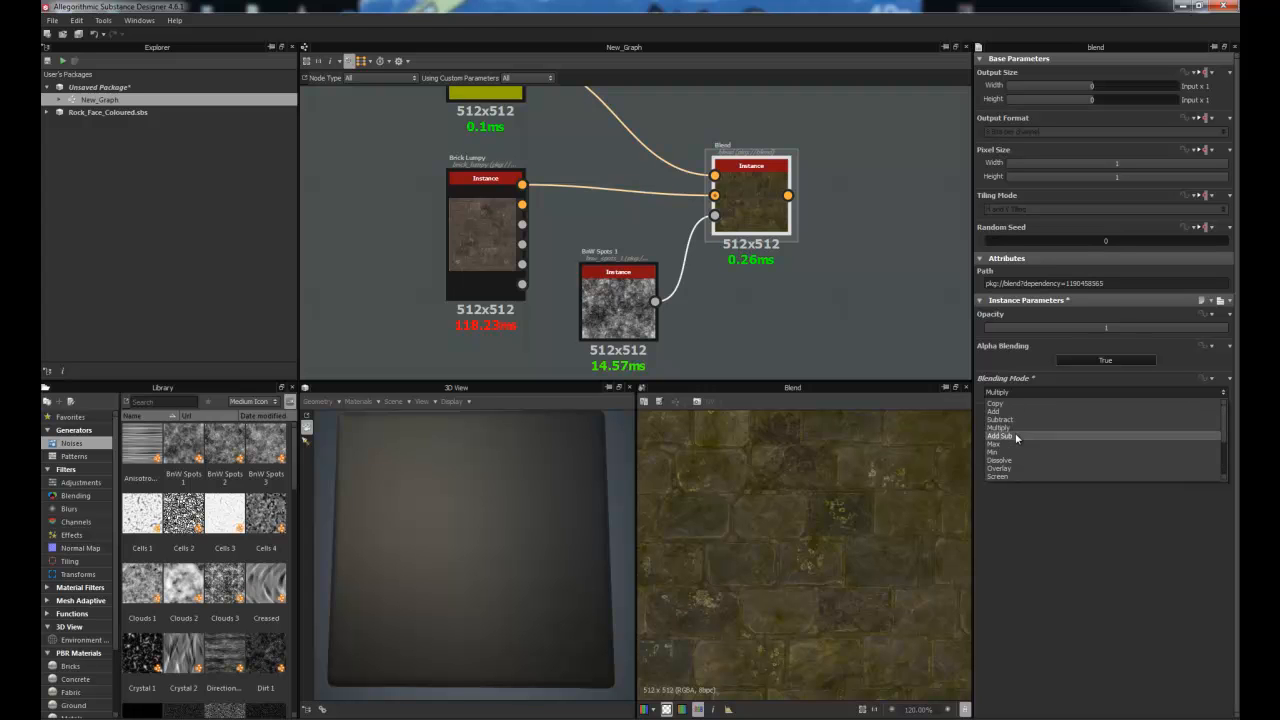
left_click(826, 240)
Connect the Blend node's output to the Diffuse output node so the mix drives the 3D material.
middle_click_drag(824, 238, 822, 323)
left_click_drag(762, 287, 723, 271)
middle_click_drag(761, 248, 870, 125)
left_click(738, 286)
middle_click_drag(820, 200, 626, 211)
scroll(687, 248, "down", 2)
middle_click_drag(743, 229, 623, 262)
scroll(595, 240, "up", 1)
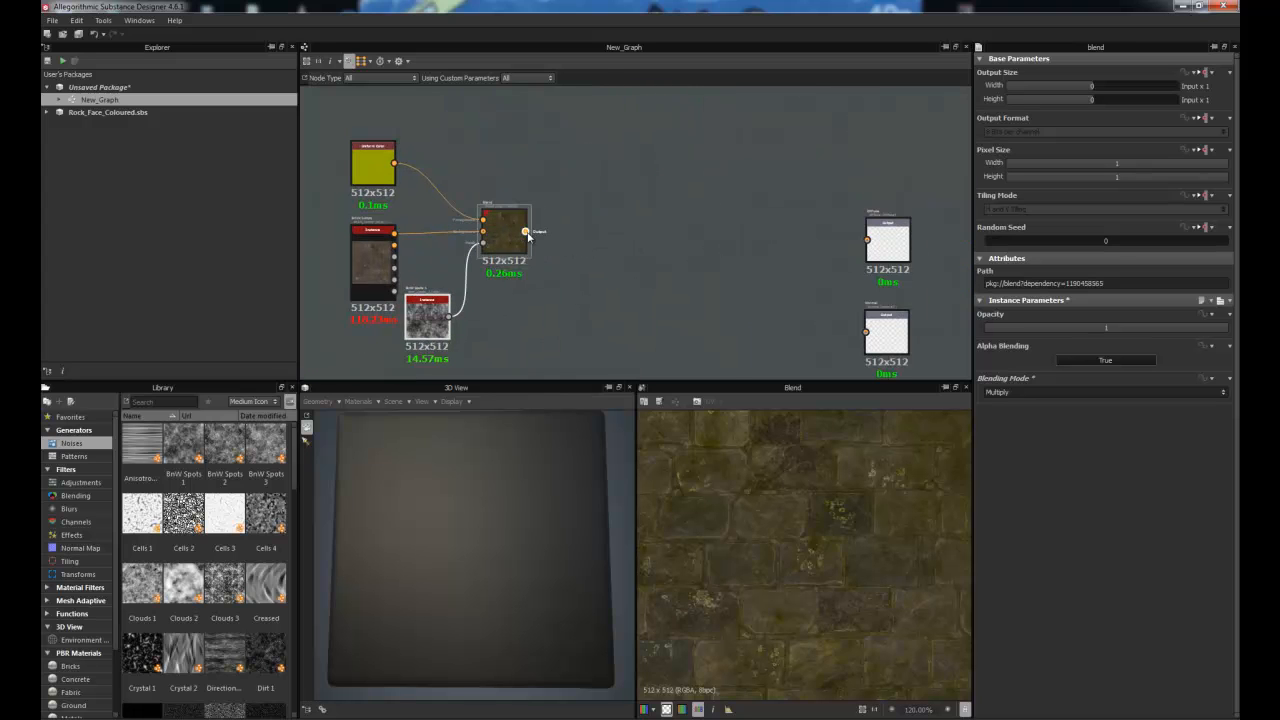
left_click_drag(863, 243, 866, 242)
scroll(508, 484, "up", 5)
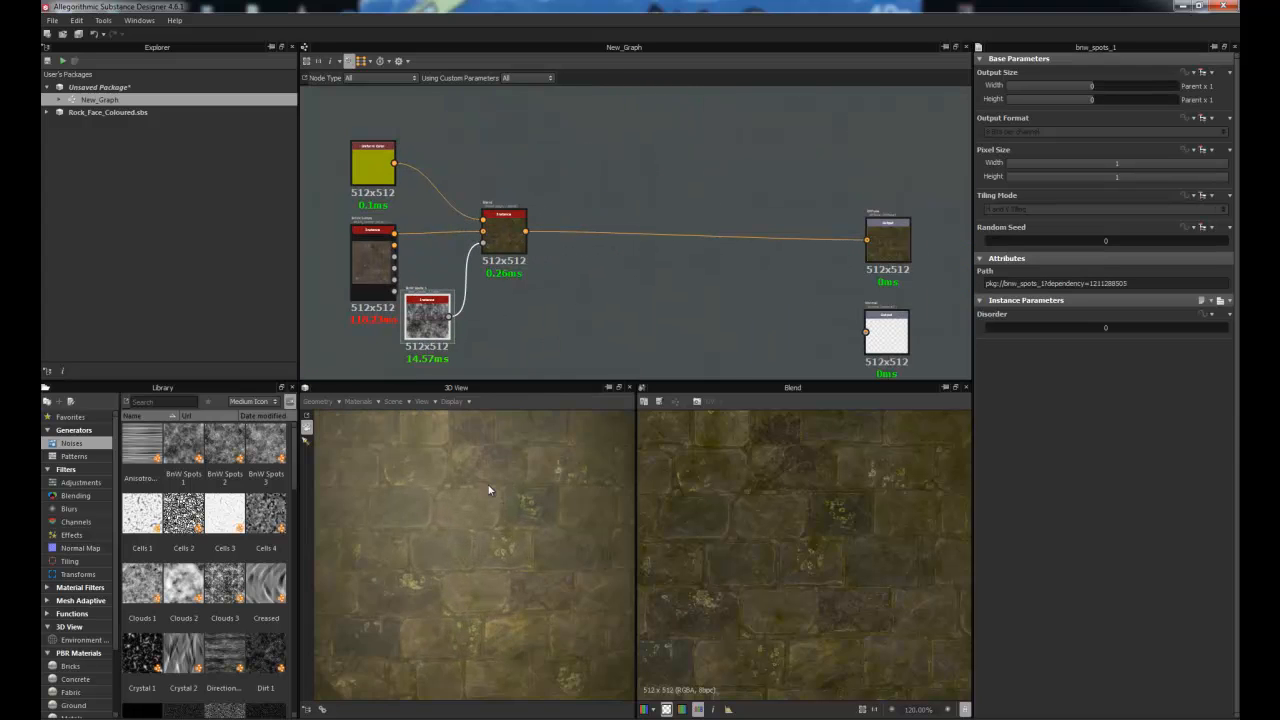
Vary the Blend node's opacity while watching the brick material, and return it to 1.
left_click(509, 248)
left_click_drag(1190, 334, 1234, 330)
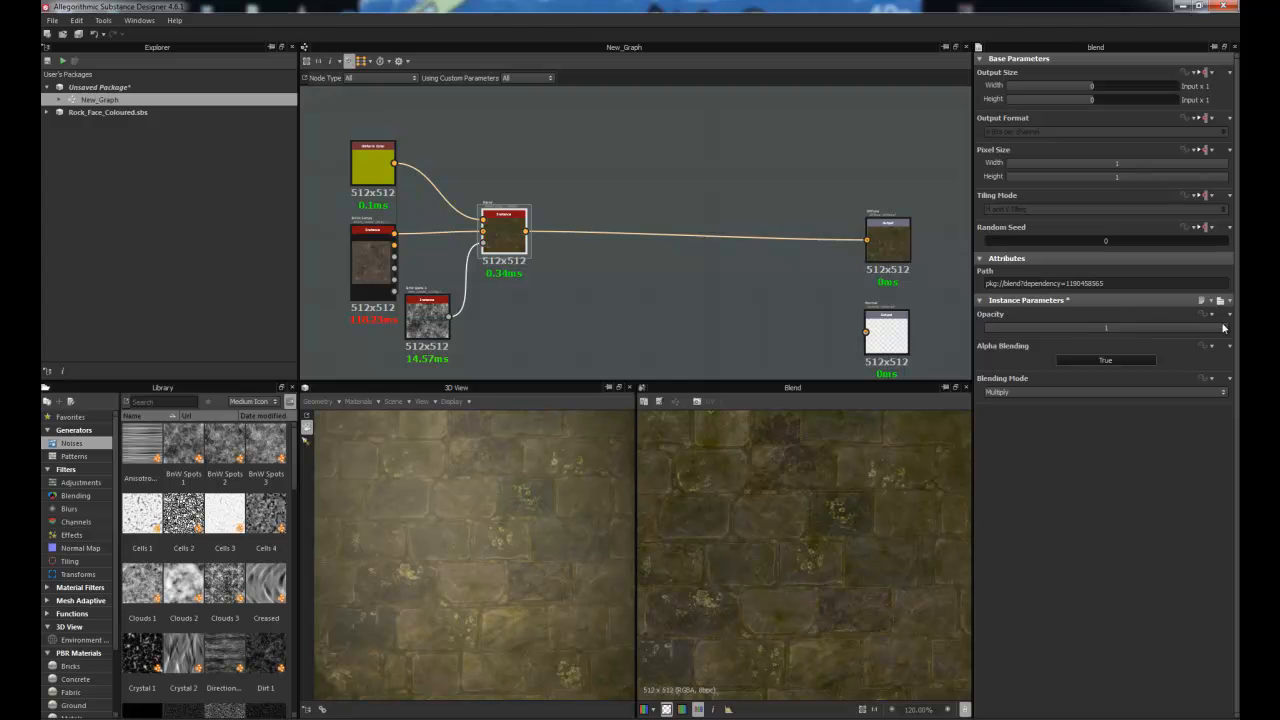
Bring the Normal output node closer and connect the Brick Lumpy node's normal output to it.
left_click_drag(897, 254, 881, 246)
middle_click_drag(817, 269, 805, 221)
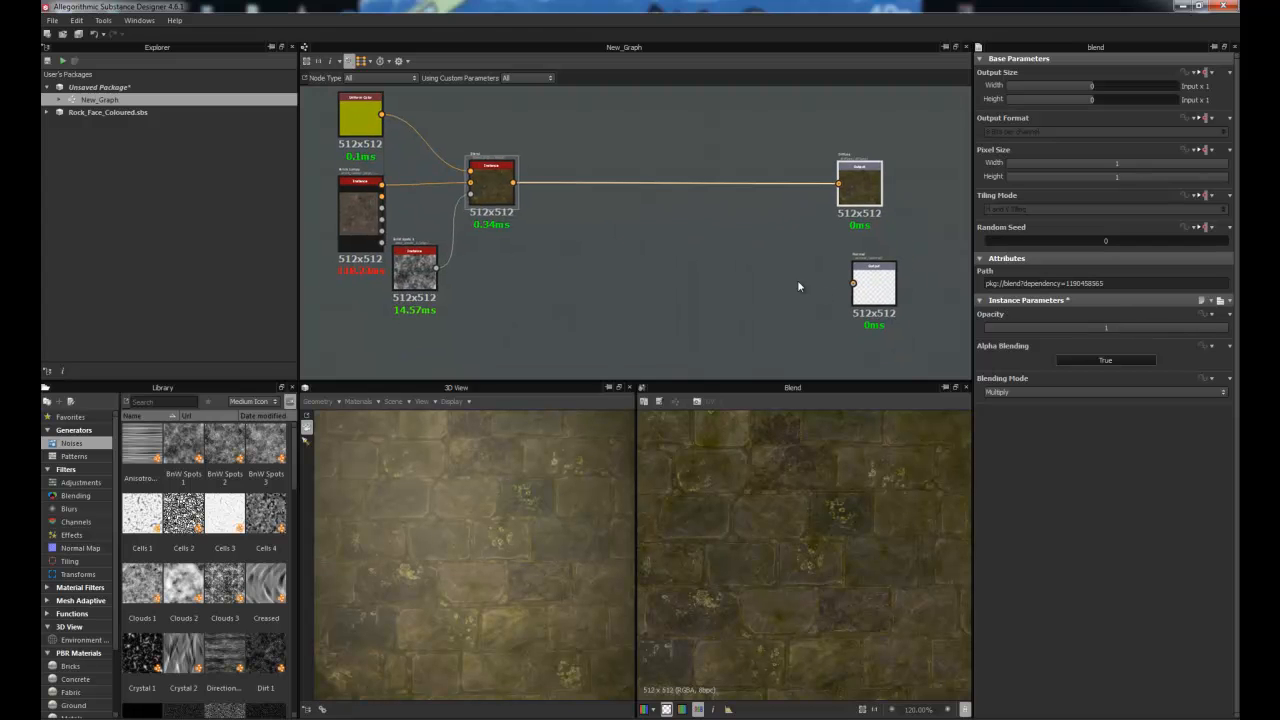
middle_click_drag(821, 293, 784, 239)
left_click_drag(845, 242, 715, 258)
scroll(714, 258, "up", 4)
scroll(714, 258, "down", 5)
middle_click_drag(715, 258, 781, 257)
left_click_drag(781, 257, 704, 247)
scroll(704, 247, "up", 2)
middle_click_drag(703, 247, 793, 301)
left_click_drag(474, 199, 464, 179)
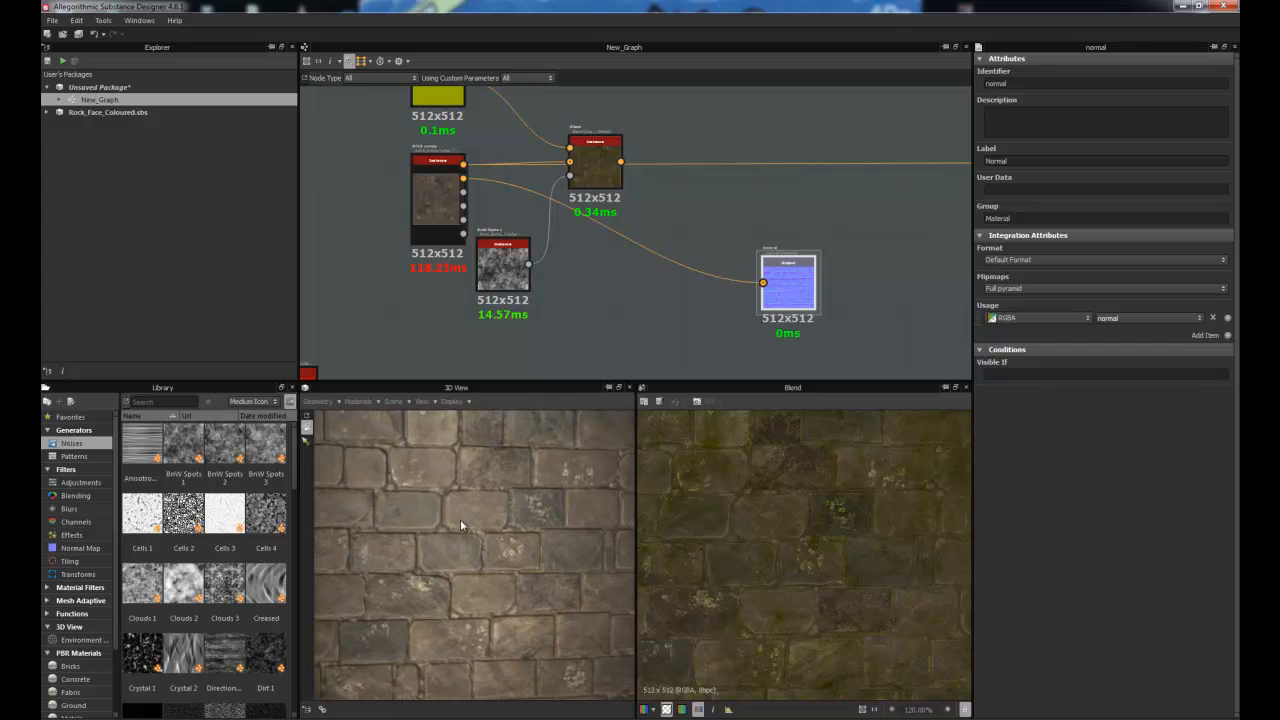
Place the Normal output below the Diffuse output and reconnect the Blend output to the Diffuse output node.
middle_click_drag(806, 258, 728, 286)
left_click_drag(711, 316, 945, 322)
middle_click_drag(766, 235, 631, 228)
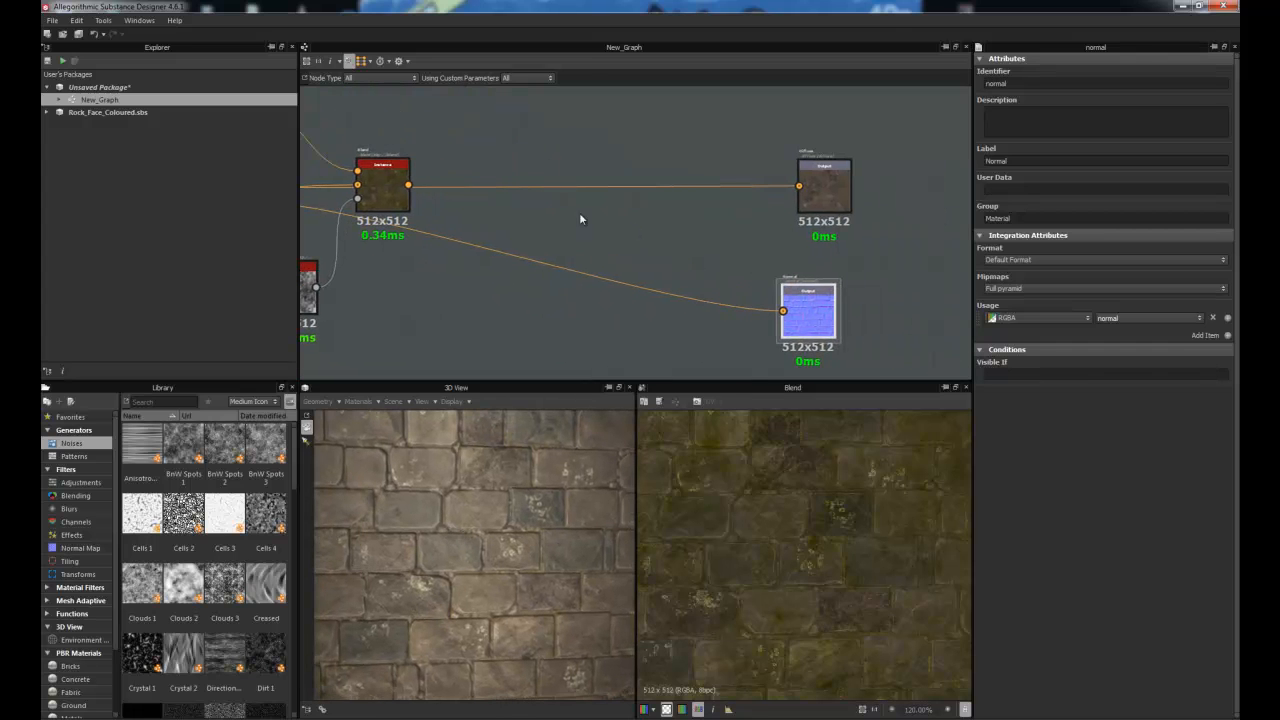
left_click_drag(401, 204, 799, 186)
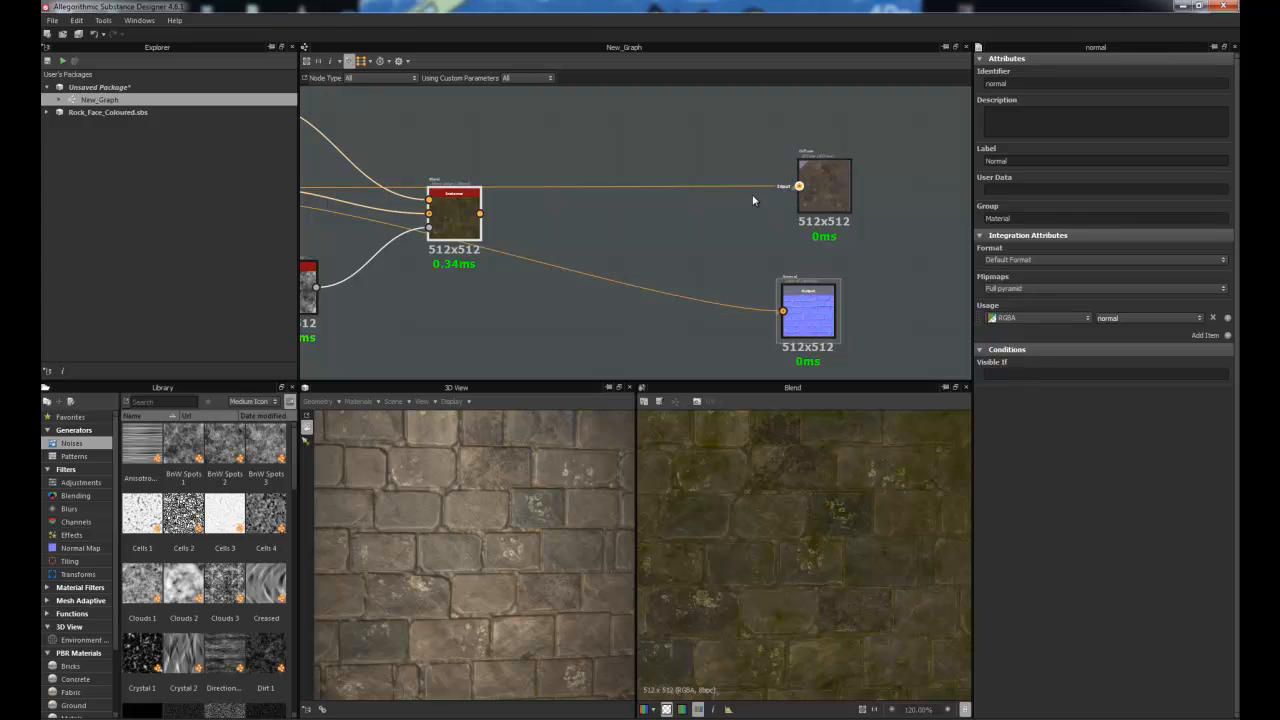
left_click(483, 213)
middle_click_drag(560, 196, 697, 212)
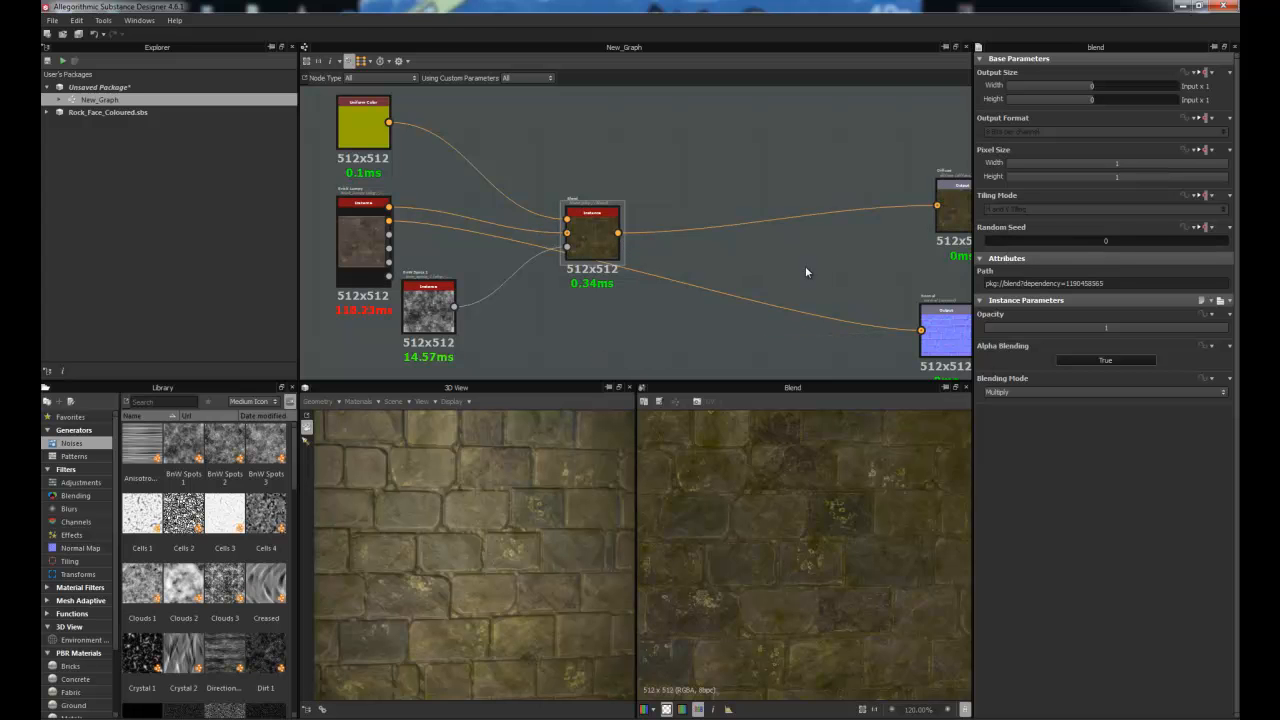
Tidy the graph layout by repositioning the Blend, BnW Spots 1 and Normal output nodes.
middle_click_drag(802, 266, 755, 240)
scroll(570, 308, "down", 2)
left_click_drag(557, 244, 583, 232)
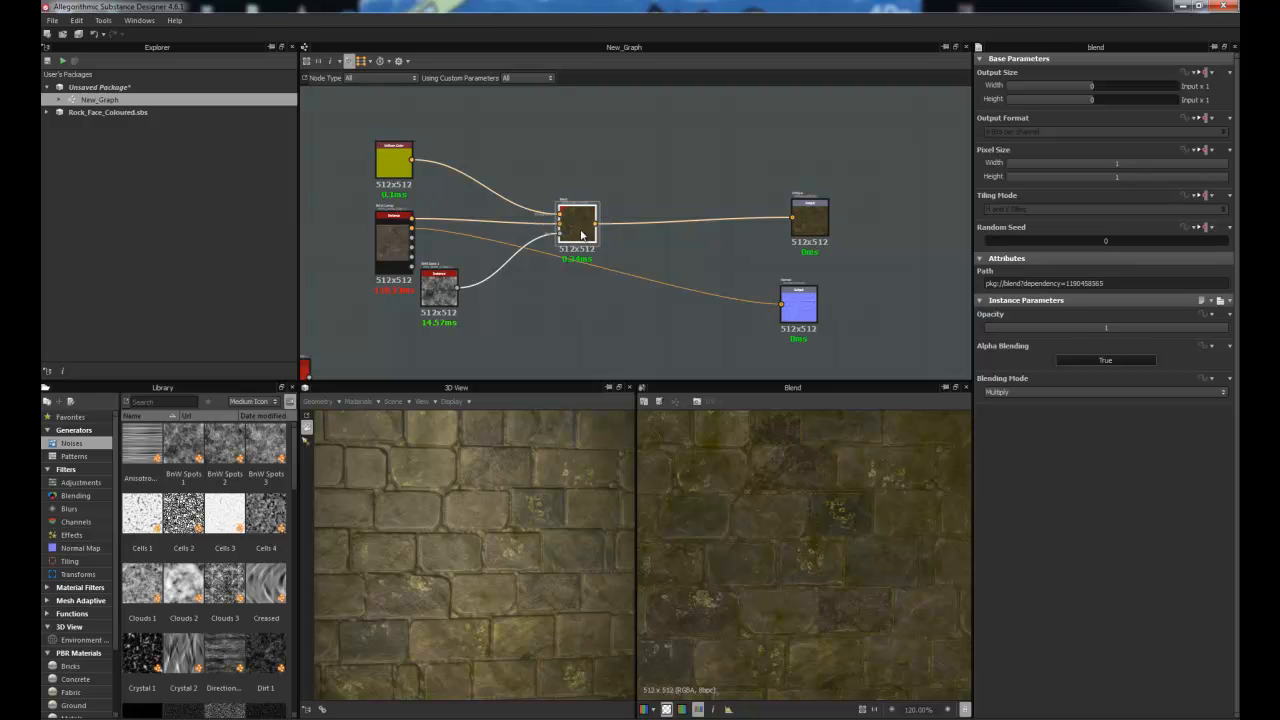
left_click_drag(440, 287, 497, 295)
middle_click_drag(710, 284, 672, 260)
scroll(758, 287, "up", 3)
left_click_drag(755, 286, 780, 286)
Move the Histogram Scan node beside the BnW Spots 1 node, below the Blend node.
middle_click_drag(559, 239, 834, 249)
middle_click_drag(600, 253, 812, 247)
scroll(720, 262, "down", 1)
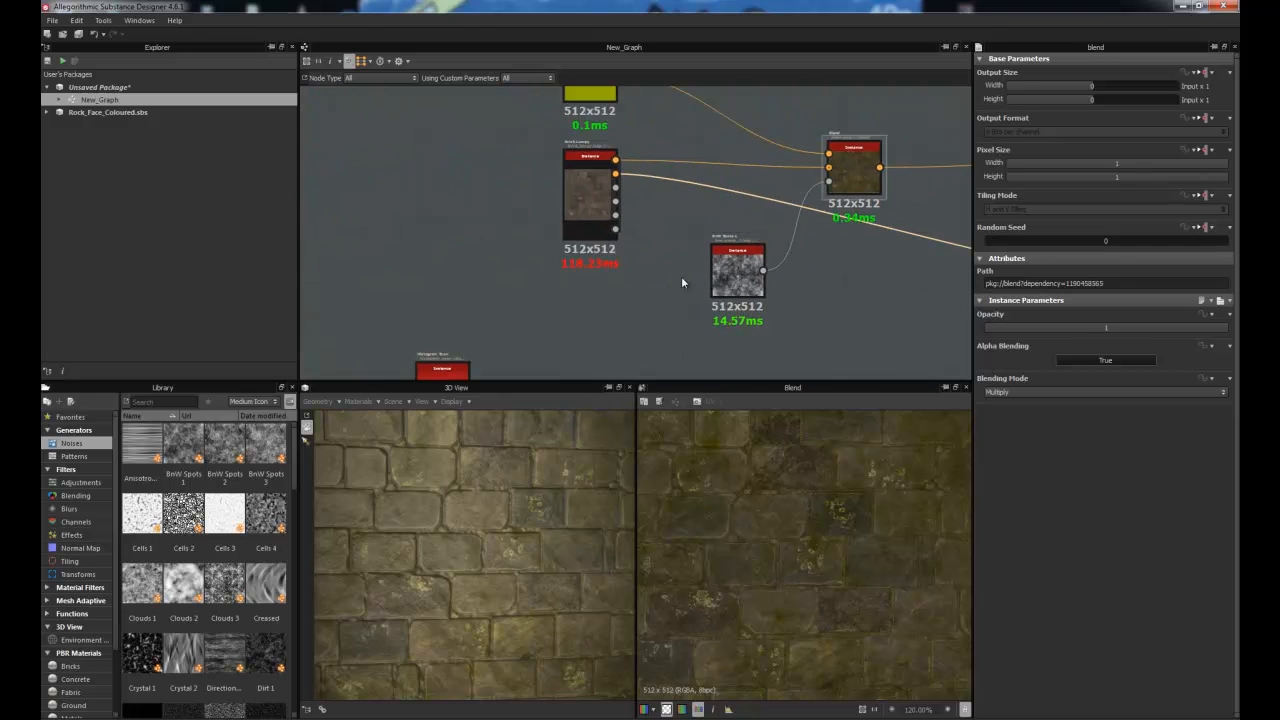
middle_click_drag(703, 279, 715, 204)
left_click_drag(459, 329, 903, 207)
middle_click_drag(830, 201, 661, 244)
scroll(703, 232, "up", 3)
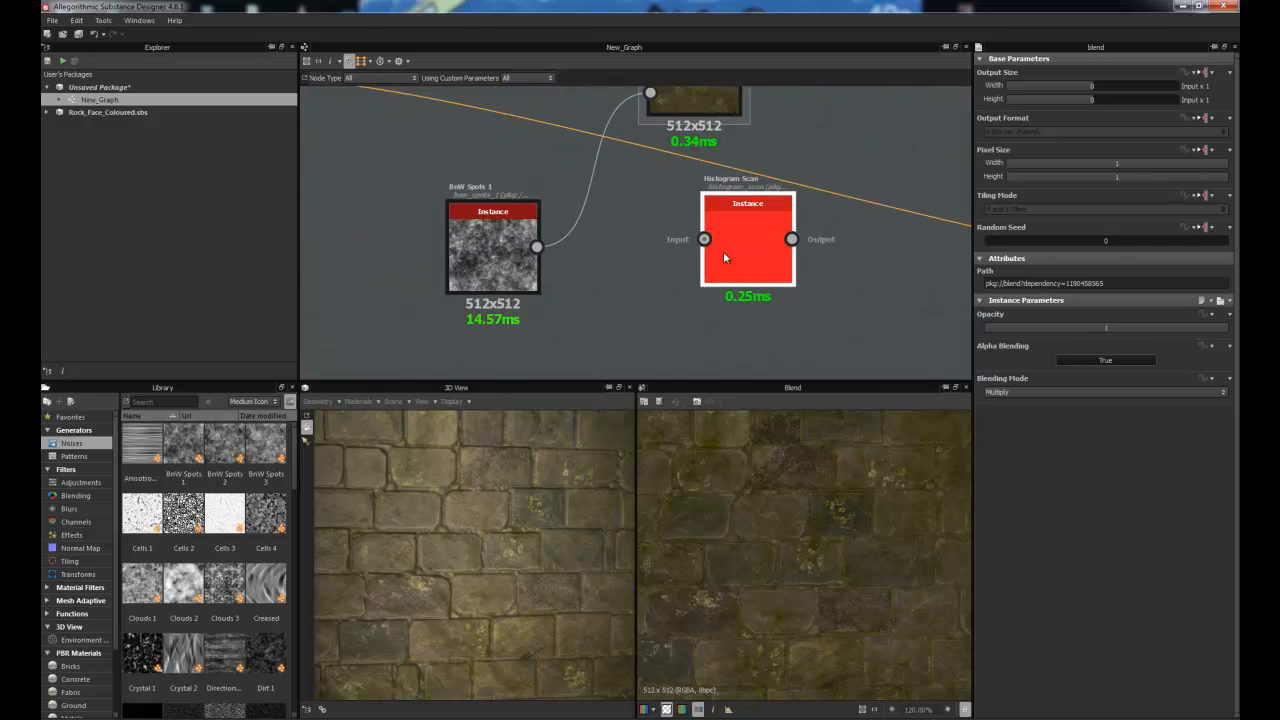
left_click_drag(753, 264, 690, 267)
Route the BnW Spots 1 output through the Histogram Scan node into the Blend node's Mask input.
middle_click_drag(694, 239, 754, 277)
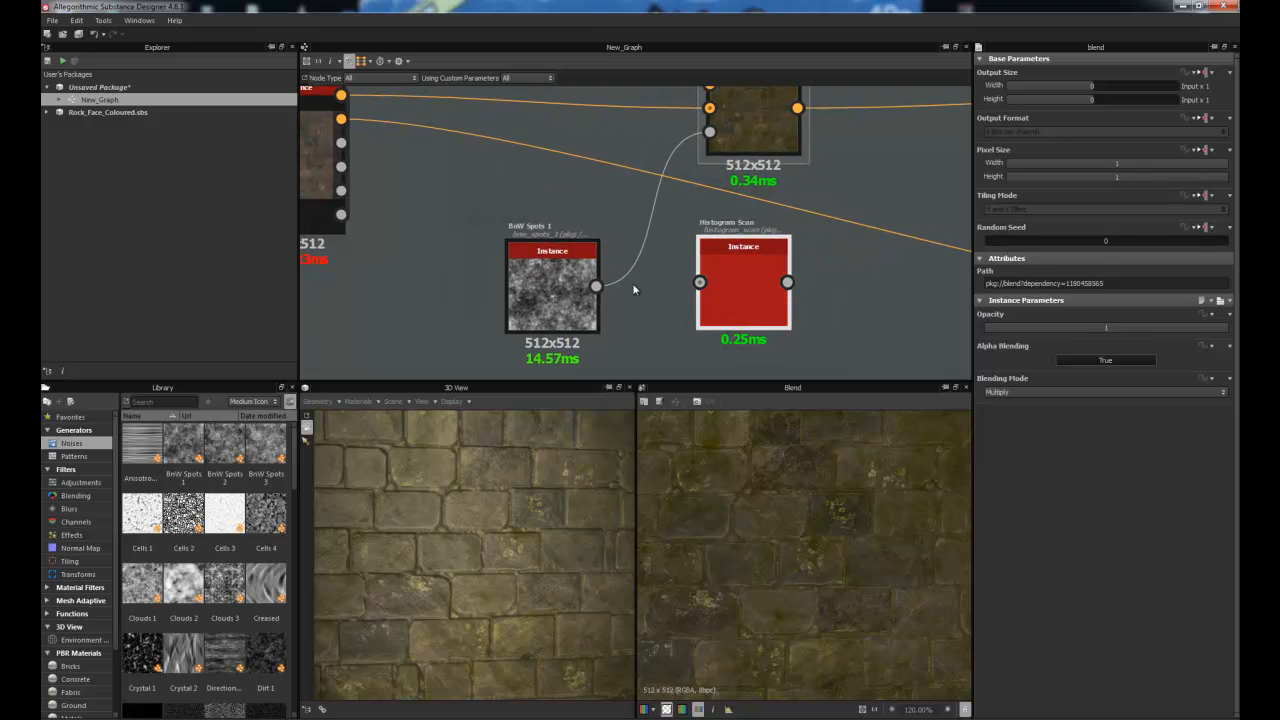
middle_click_drag(590, 284, 634, 282)
left_click_drag(744, 286, 745, 285)
left_click(799, 284)
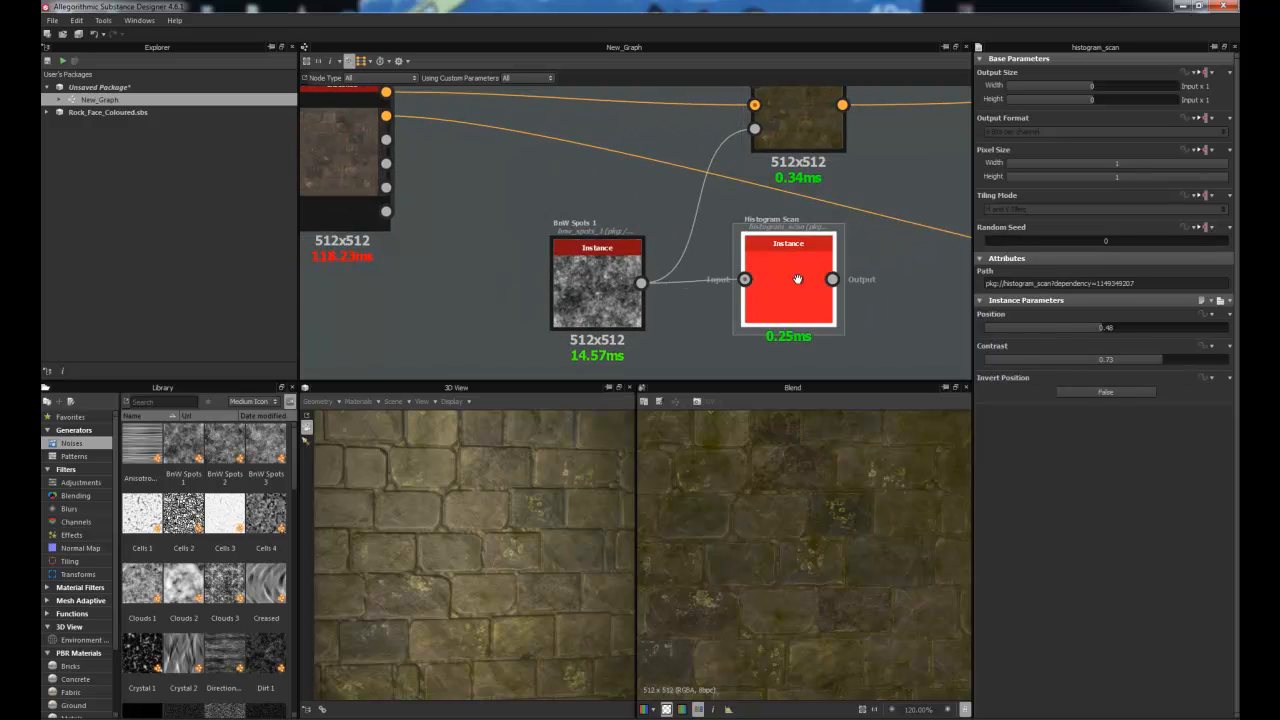
middle_click_drag(758, 235, 652, 243)
left_click_drag(785, 281, 648, 136)
left_click_drag(693, 285, 629, 283)
Display the Histogram Scan mask in the 2D view and inspect the masked brick surface in the 3D view.
double_click(629, 283)
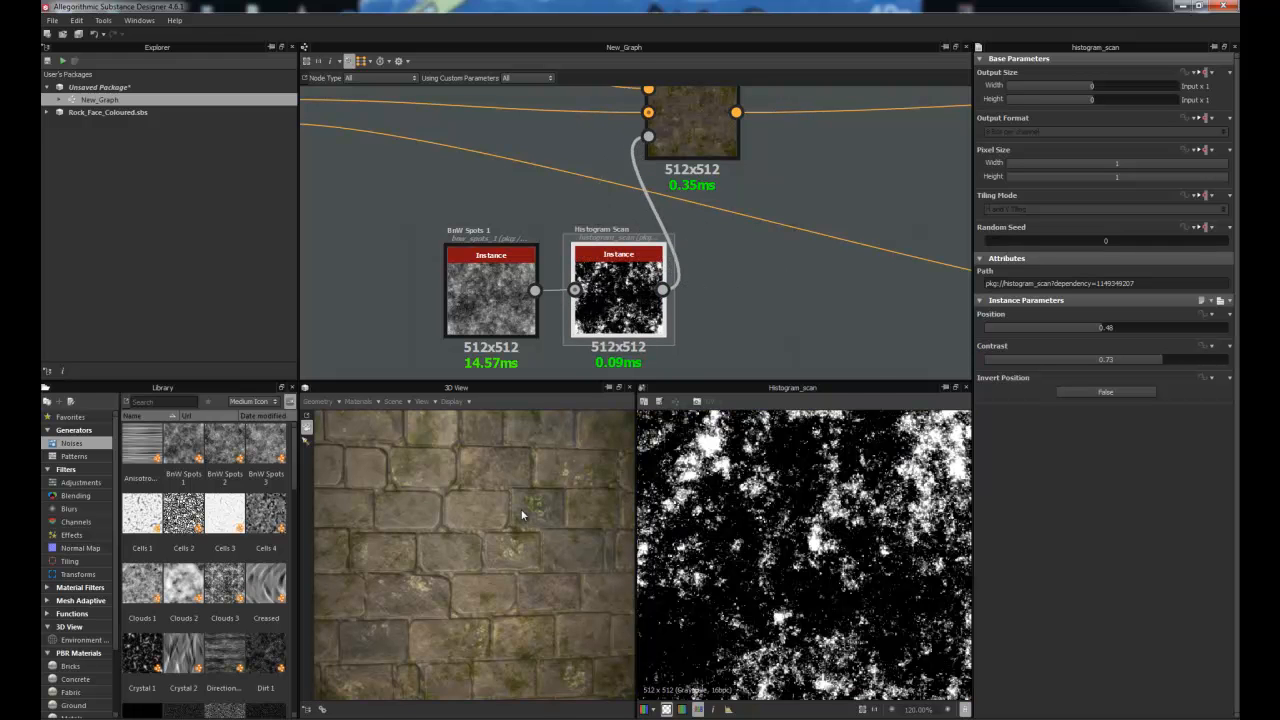
scroll(517, 517, "down", 3)
scroll(512, 493, "up", 3)
mouse_move(503, 508)
left_mouse_down()
mouse_move(512, 493)
mouse_move(506, 503)
left_mouse_up()
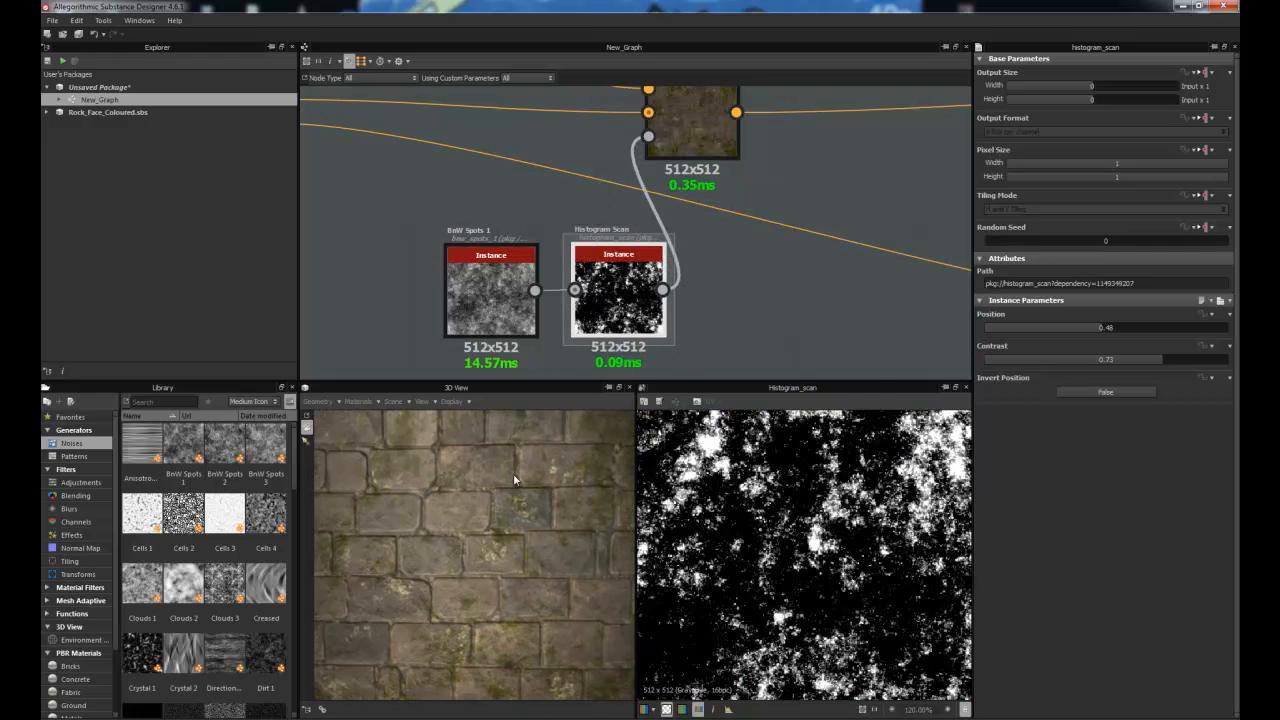
left_click_drag(428, 507, 456, 509)
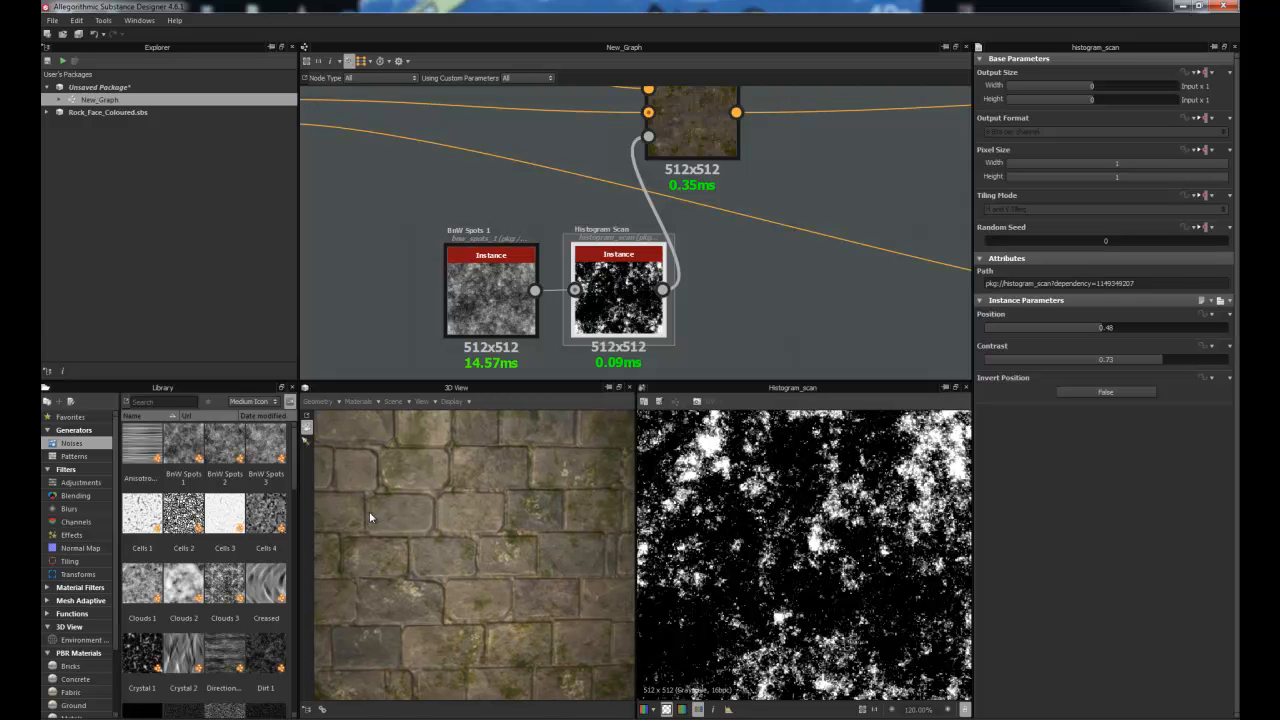
Set the Histogram Scan position to 0.53 and contrast to 0.92, and reframe the 3D preview.
middle_click_drag(633, 290, 581, 281)
left_click_drag(1092, 325, 1210, 359)
mouse_move(490, 545)
left_mouse_down()
mouse_move(471, 537)
mouse_move(455, 573)
mouse_move(474, 586)
mouse_move(491, 514)
mouse_move(490, 535)
mouse_move(478, 526)
left_mouse_up()
key("f")
Move the BnW Spots 1 and Histogram Scan nodes together to below the Blend node.
left_click_drag(554, 276, 669, 311)
middle_click_drag(718, 272, 704, 310)
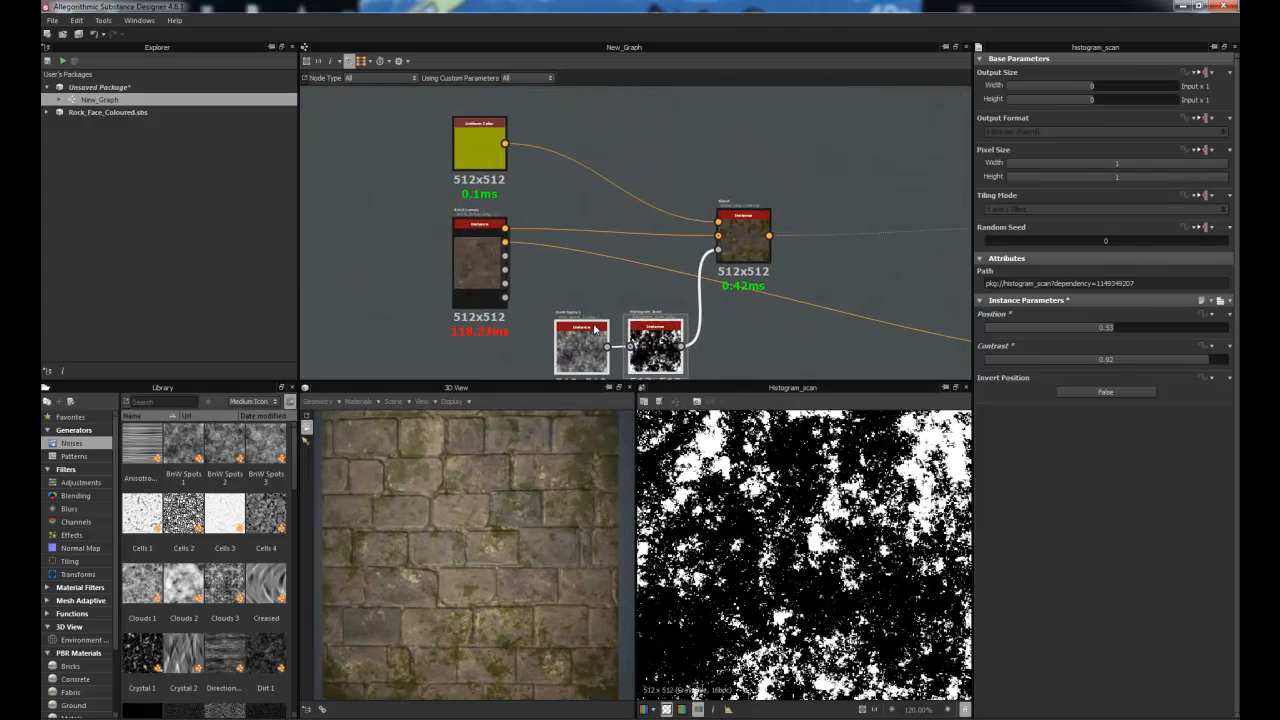
middle_click_drag(830, 271, 780, 269)
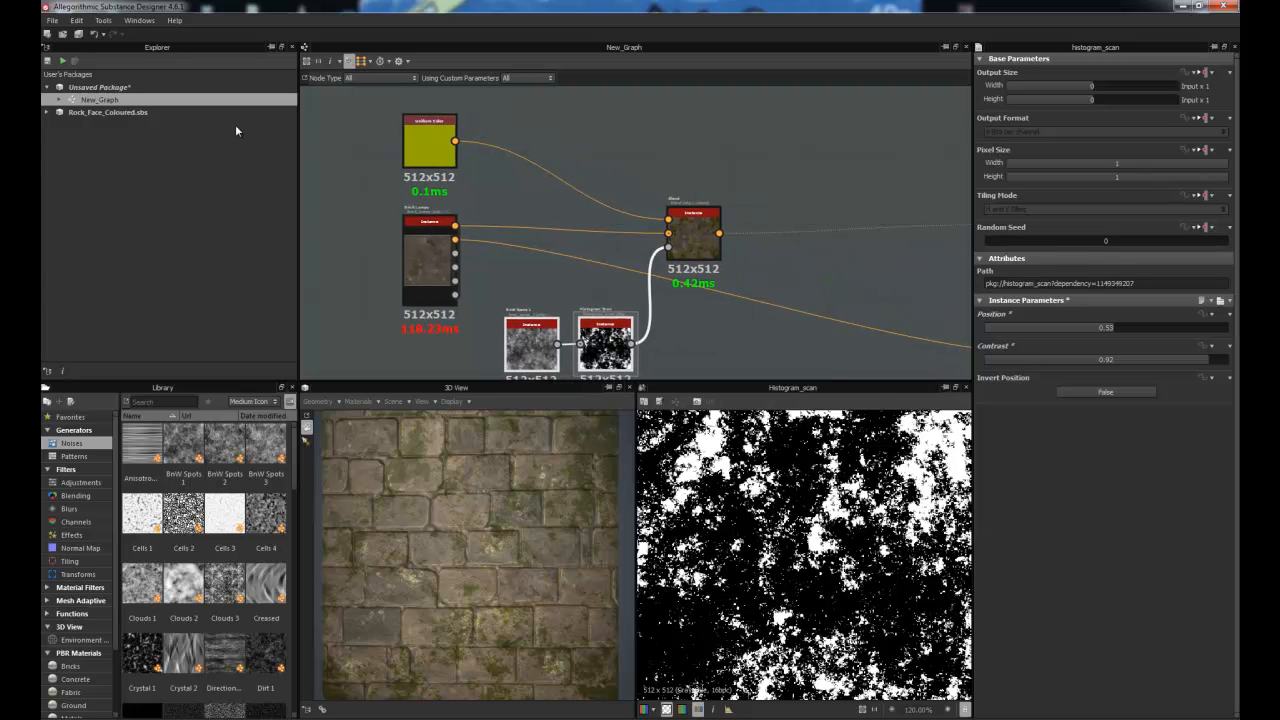
Open the Rock_Face_Coloured graph and view its rock material in the 3D view.
double_click(80, 125)
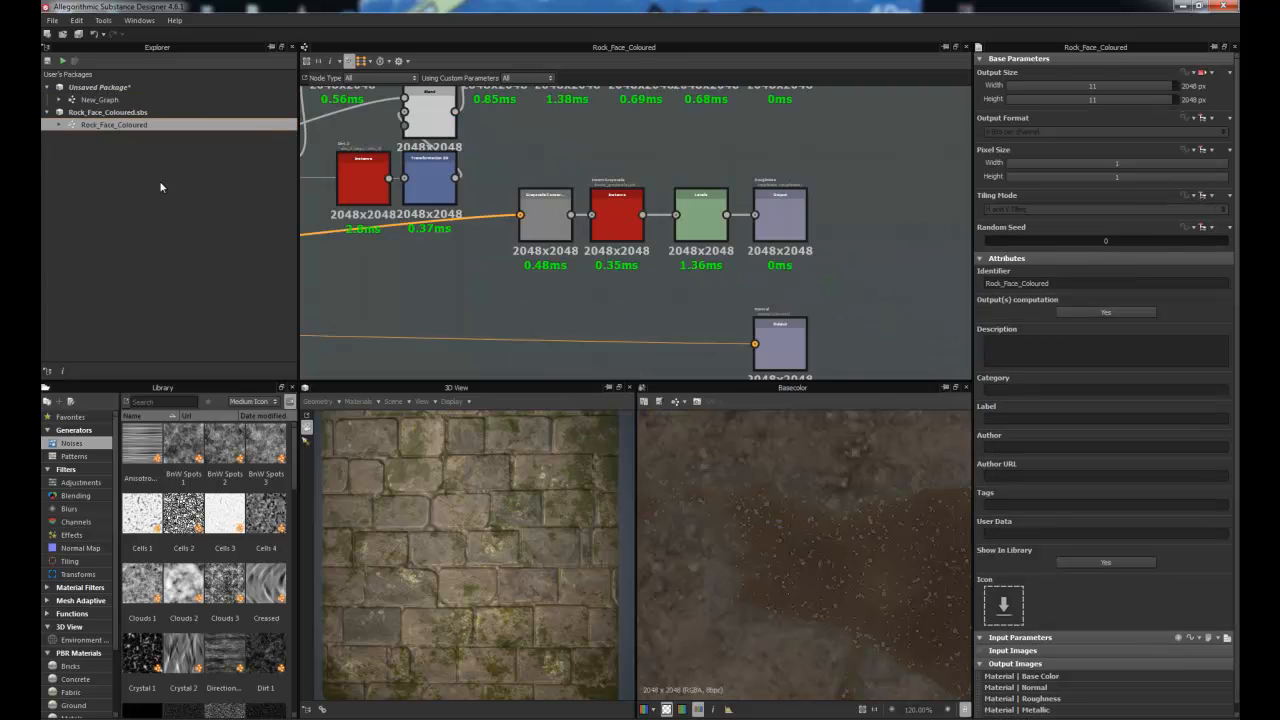
mouse_move(483, 531)
left_mouse_down()
mouse_move(534, 525)
mouse_move(476, 523)
mouse_move(504, 530)
left_mouse_up()
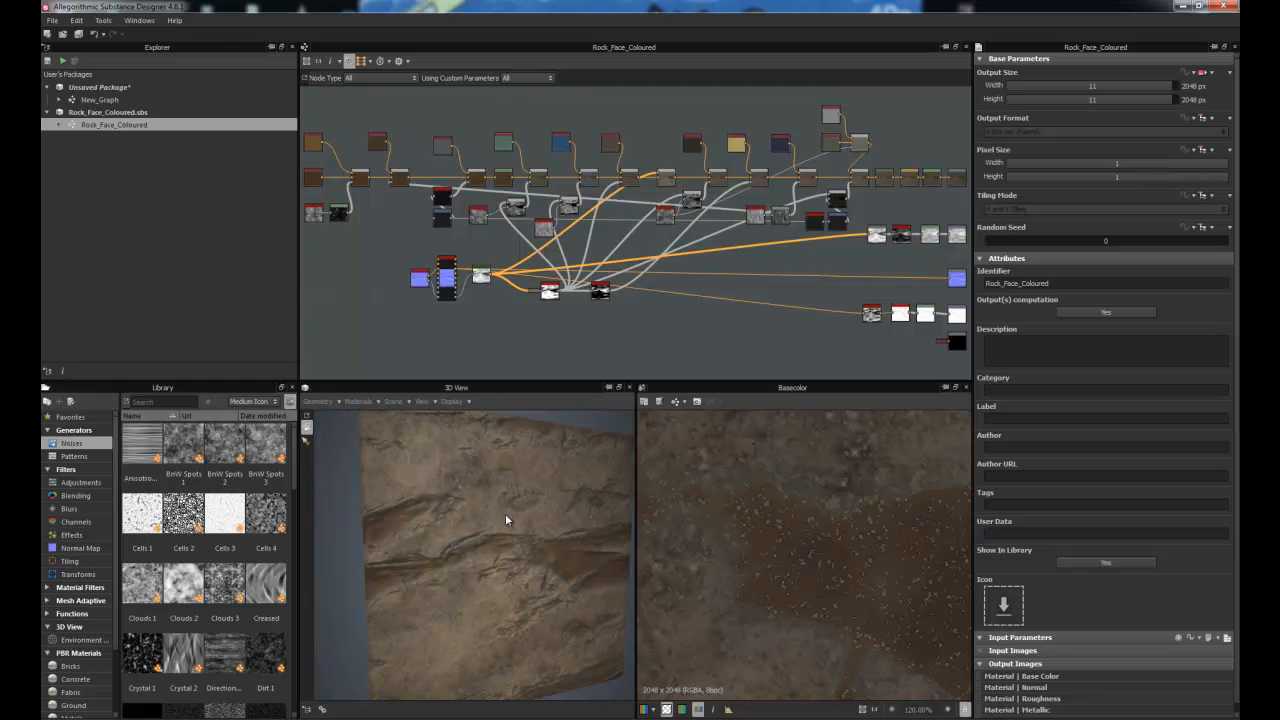
scroll(451, 249, "up", 3)
scroll(451, 249, "up", 5)
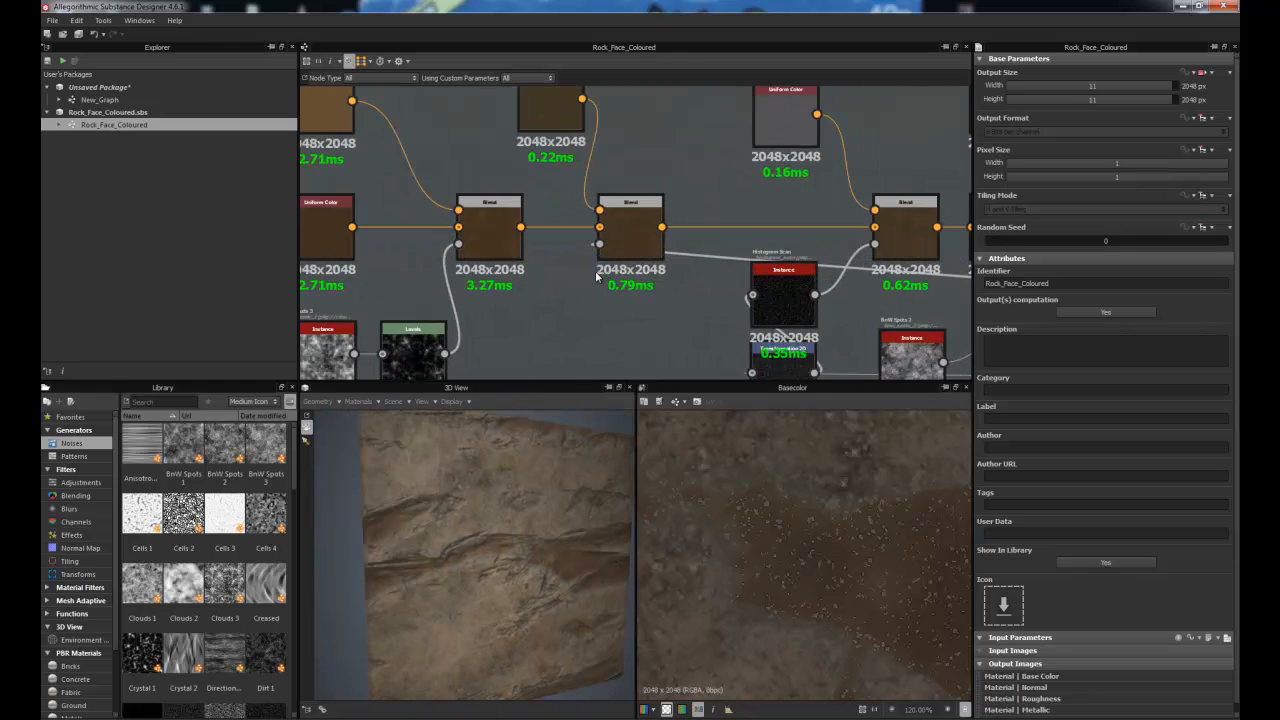
scroll(665, 347, "down", 4)
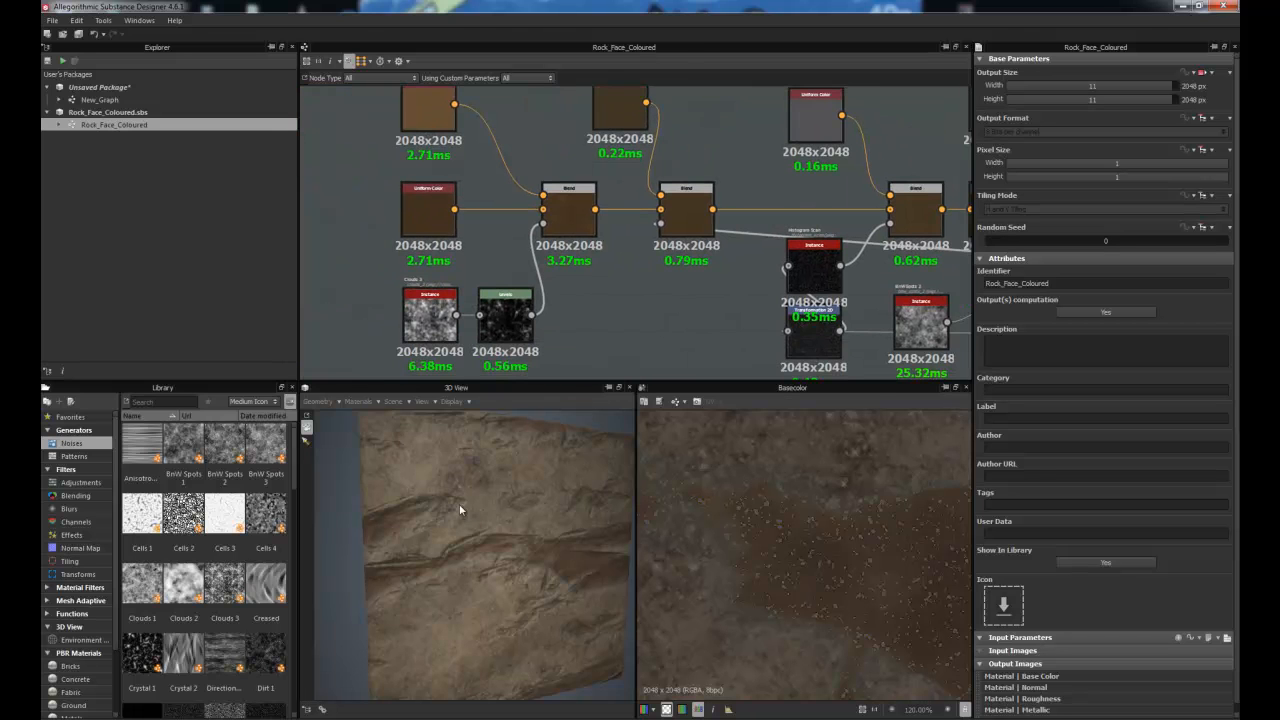
left_click_drag(468, 504, 451, 514)
Examine the masks, colors and blending modes along the first part of the rock graph's Blend chain.
scroll(608, 311, "up", 2)
middle_click_drag(608, 311, 602, 324)
left_click(551, 280)
middle_click_drag(486, 325, 492, 260)
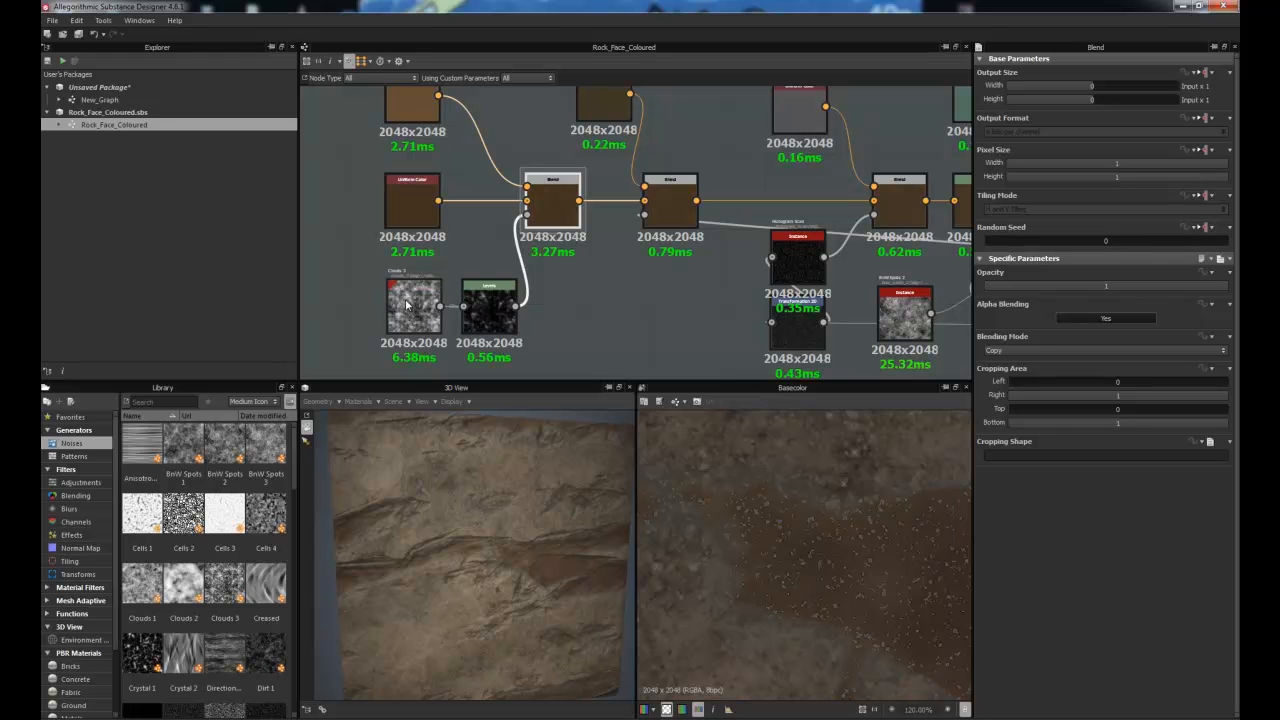
middle_click_drag(608, 304, 428, 345)
left_click(525, 254)
middle_click_drag(631, 259, 479, 249)
left_click(601, 242)
middle_click_drag(722, 251, 573, 249)
left_click(639, 244)
middle_click_drag(750, 256, 575, 256)
left_click(733, 249)
middle_click_drag(853, 264, 600, 260)
left_click(594, 242)
left_click(743, 238)
left_click(871, 236)
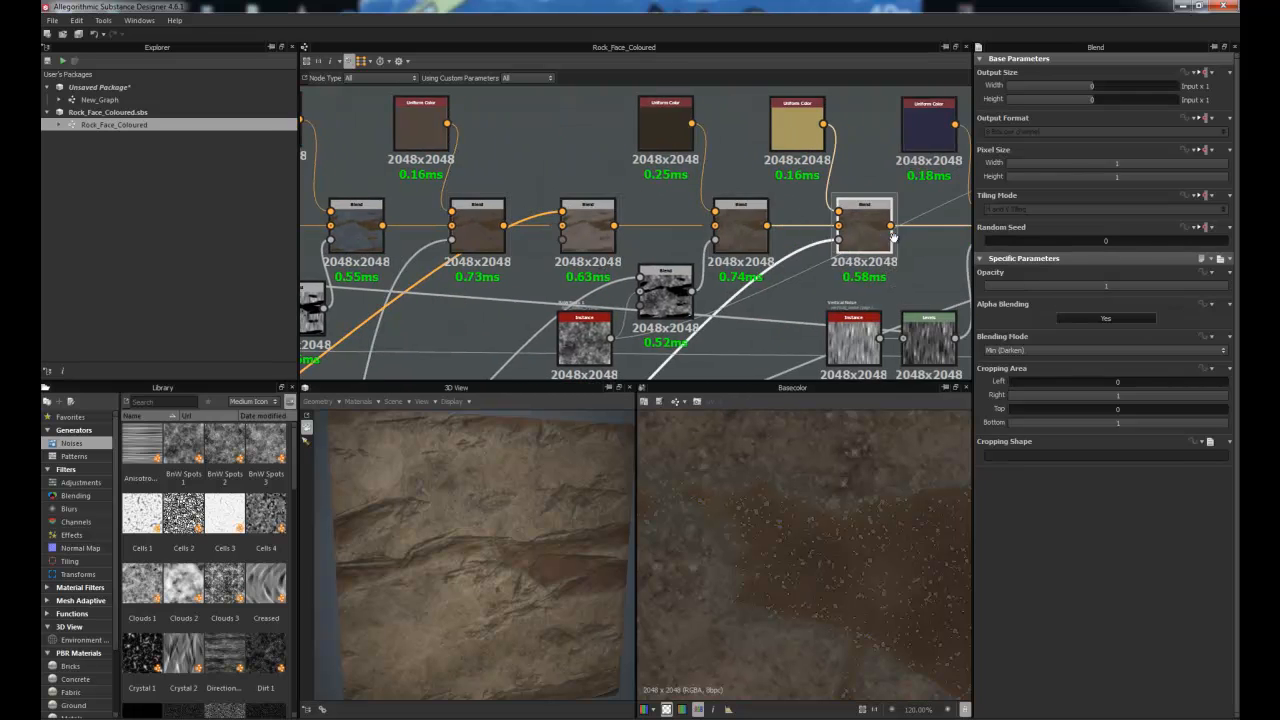
Examine the end of the chain, from the last Blend nodes through HSL, Sharpen and Levels to the Base Color output.
middle_click_drag(945, 248, 530, 250)
left_click(598, 236)
left_click(753, 238)
middle_click_drag(816, 250, 566, 252)
left_click(566, 242)
left_click(648, 238)
left_click(722, 242)
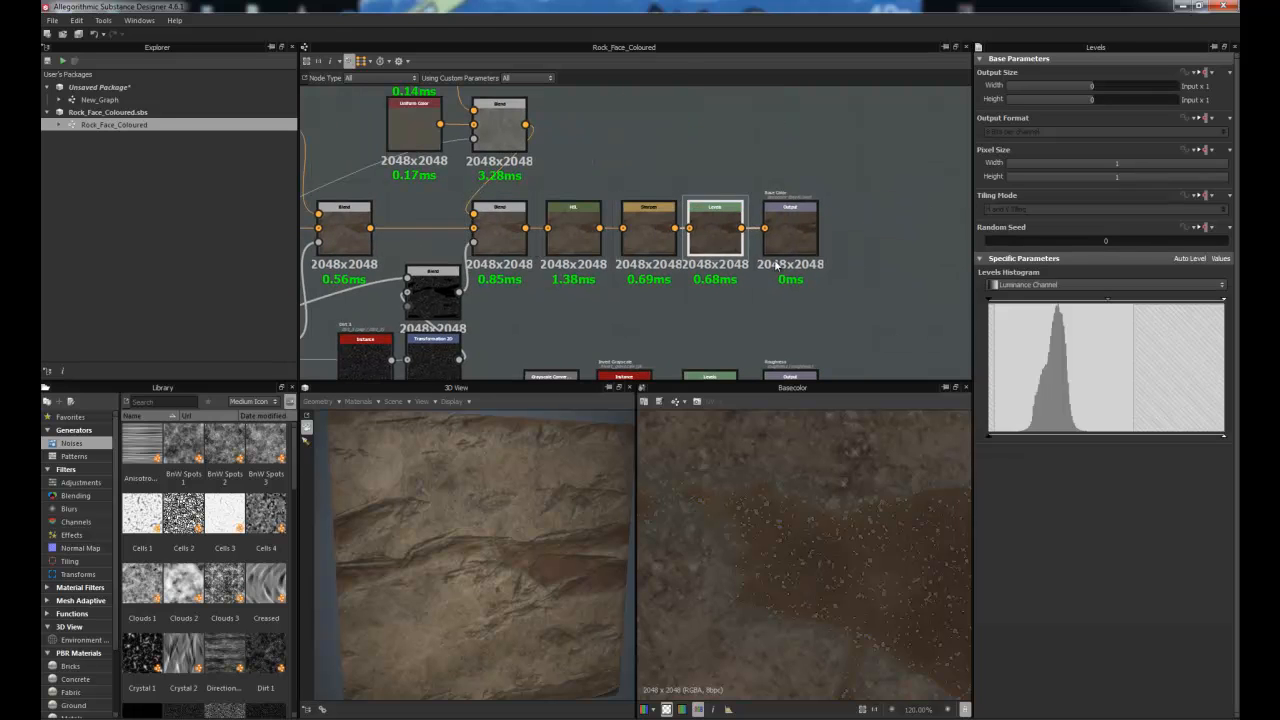
left_click(790, 228)
Look over the whole Rock_Face_Coloured graph, including its other output branches and the nodes feeding them.
scroll(823, 553, "down", 8)
scroll(750, 539, "up", 2)
middle_click_drag(816, 284, 897, 221)
scroll(650, 262, "down", 2)
middle_click_drag(586, 278, 790, 266)
scroll(625, 252, "down", 3)
scroll(606, 260, "up", 3)
middle_click_drag(740, 232, 573, 264)
scroll(573, 264, "up", 3)
scroll(461, 245, "down", 4)
middle_click_drag(430, 239, 655, 297)
scroll(655, 297, "down", 4)
scroll(668, 224, "up", 3)
scroll(668, 224, "down", 3)
middle_click_drag(668, 224, 694, 212)
scroll(694, 212, "up", 2)
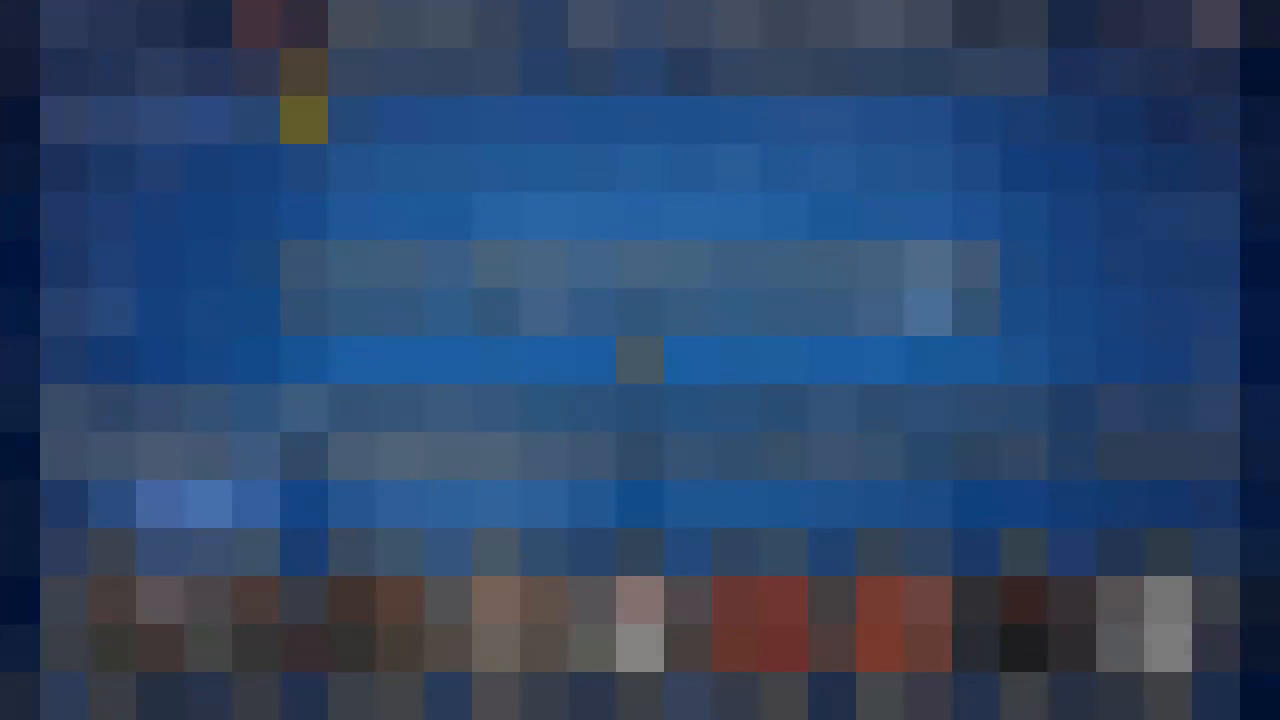